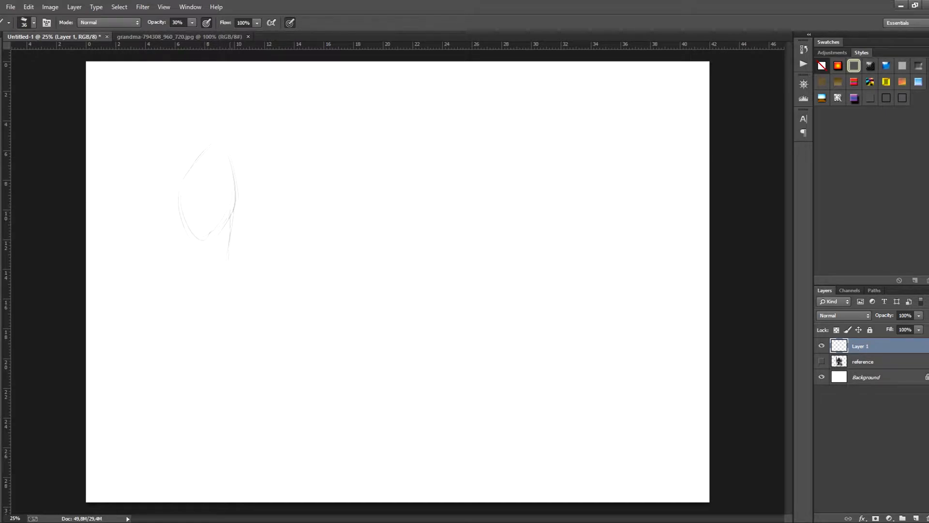
- Sketch the pelvis below the first figure's ribcage and start the neck lines above it
drag(228, 259, 240, 306)
mouse_move(189, 281)
mouse_down()
mouse_move(189, 311)
mouse_move(233, 318)
mouse_up()
drag(234, 265, 237, 315)
drag(198, 125, 213, 145)
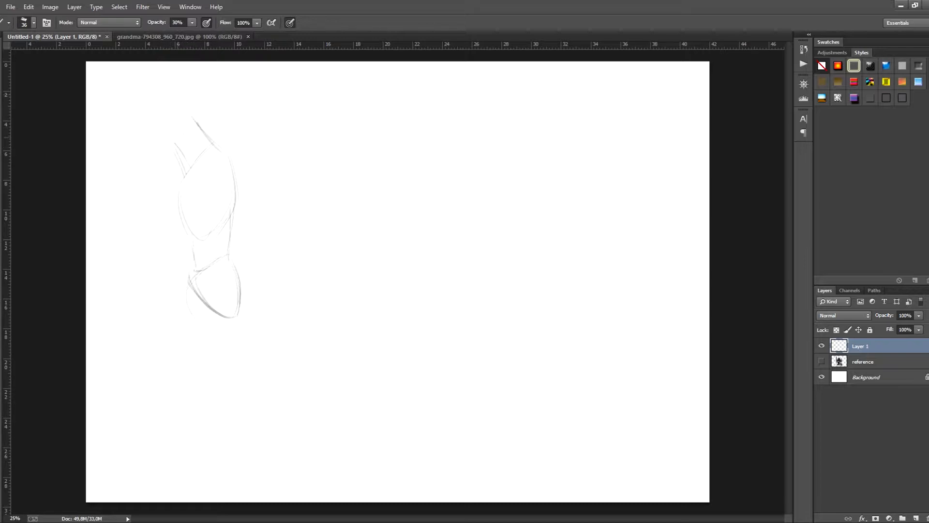
- Sketch an oval head on the first figure and firm up the neck, upper back and chest contours
drag(161, 112, 182, 146)
mouse_move(159, 117)
mouse_down()
mouse_move(179, 154)
mouse_move(186, 145)
mouse_move(179, 196)
mouse_up()
mouse_move(183, 92)
mouse_down()
mouse_move(202, 100)
mouse_move(201, 128)
mouse_move(201, 103)
mouse_move(164, 111)
mouse_move(163, 144)
mouse_move(225, 152)
mouse_move(233, 213)
mouse_up()
drag(227, 158, 235, 215)
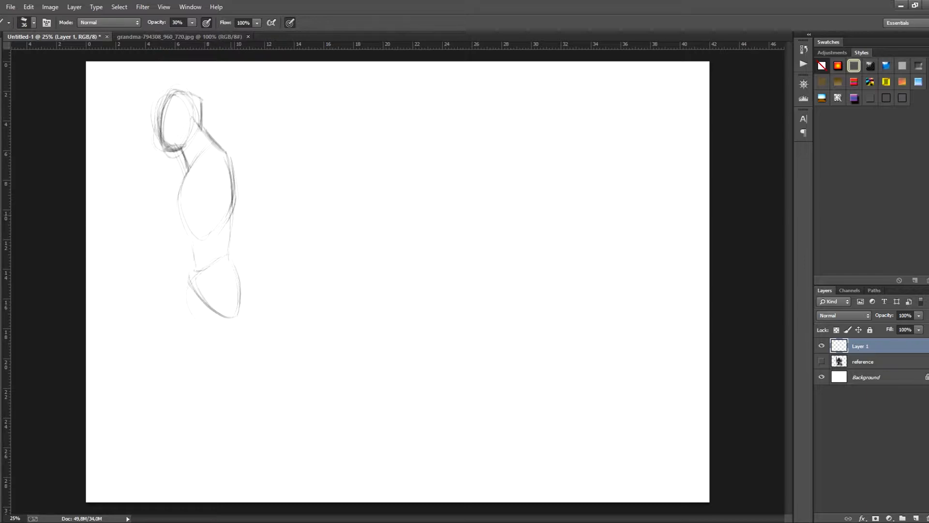
- Add a shoulder oval to the first figure and sketch the front contour of its chest and waist
drag(186, 238, 191, 272)
drag(203, 170, 231, 186)
mouse_move(206, 161)
mouse_down()
mouse_move(229, 155)
mouse_move(236, 178)
mouse_move(184, 231)
mouse_up()
drag(188, 189, 182, 226)
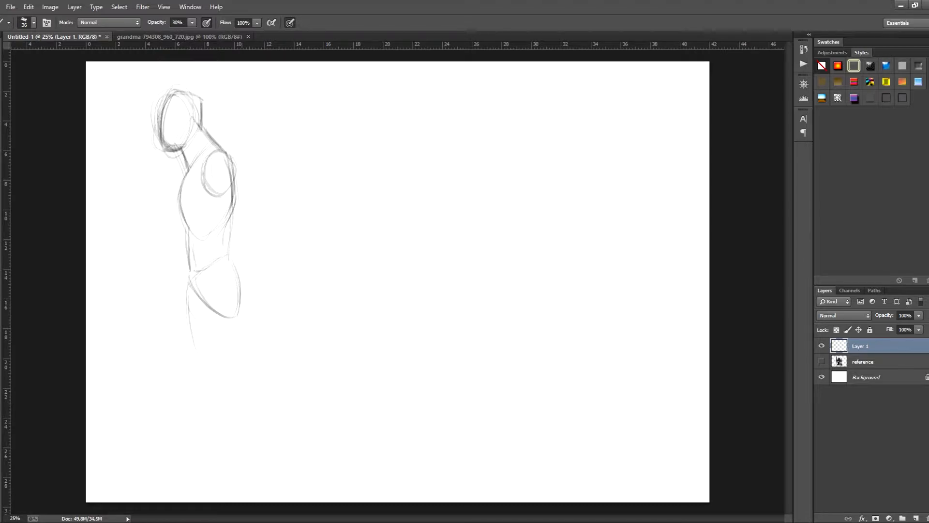
- Erase the stray thigh line and sketch a tapered thigh below the first figure's pelvis, refining the lower back contour
key(e)
drag(188, 298, 190, 326)
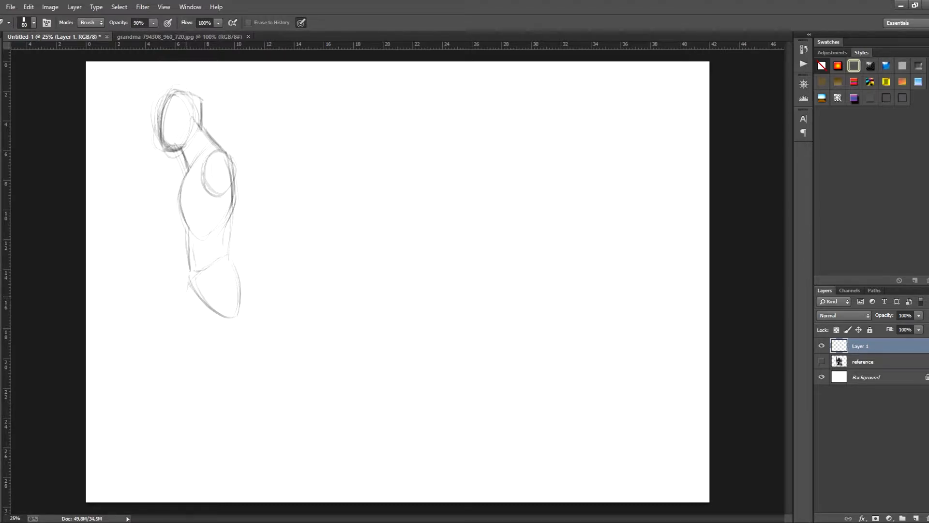
key(b)
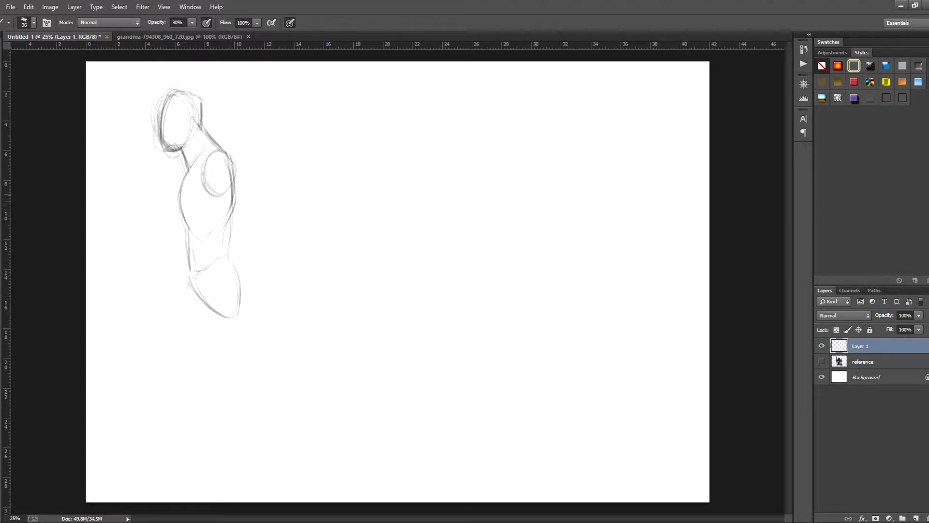
drag(234, 203, 233, 319)
drag(193, 132, 185, 147)
drag(189, 279, 179, 353)
drag(189, 280, 193, 367)
drag(228, 321, 212, 373)
drag(183, 315, 190, 365)
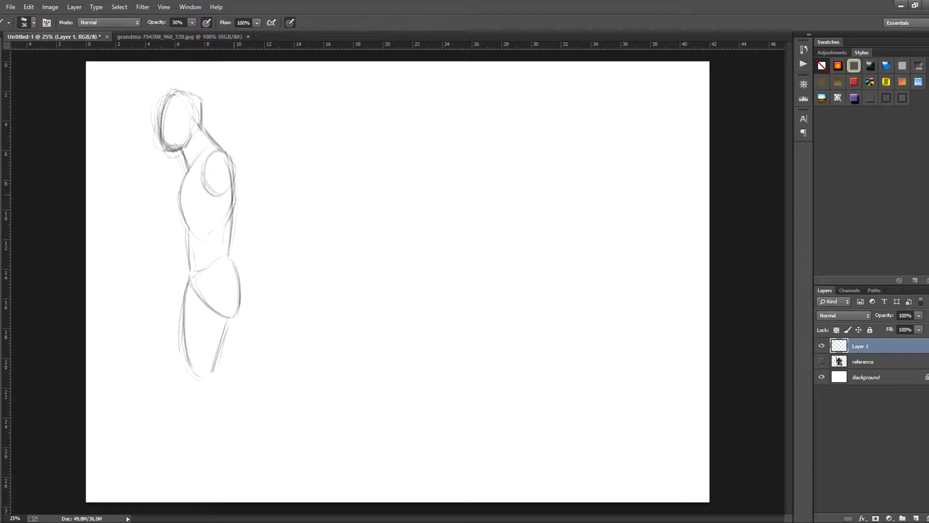
- Darken the first figure's back contour from the nape down to the buttocks with repeated strokes
mouse_move(202, 125)
mouse_down()
mouse_move(227, 155)
mouse_move(234, 193)
mouse_up()
drag(228, 156, 235, 215)
drag(232, 180, 230, 258)
mouse_move(232, 212)
mouse_down()
mouse_move(228, 258)
mouse_move(241, 285)
mouse_up()
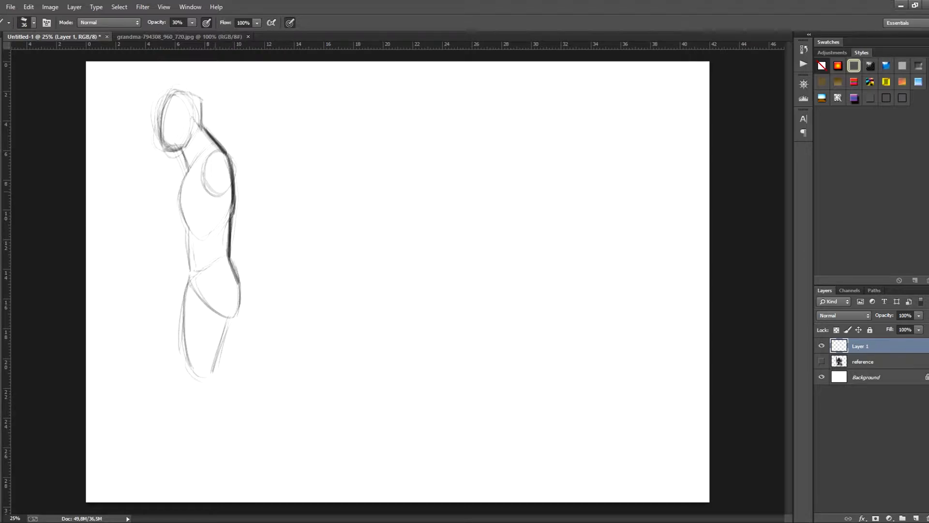
drag(203, 104, 205, 132)
mouse_move(233, 213)
mouse_down()
mouse_move(229, 254)
mouse_move(239, 281)
mouse_up()
drag(230, 253, 243, 289)
mouse_move(230, 255)
mouse_down()
mouse_move(240, 281)
mouse_move(230, 256)
mouse_up()
drag(234, 203, 231, 227)
drag(230, 156, 240, 279)
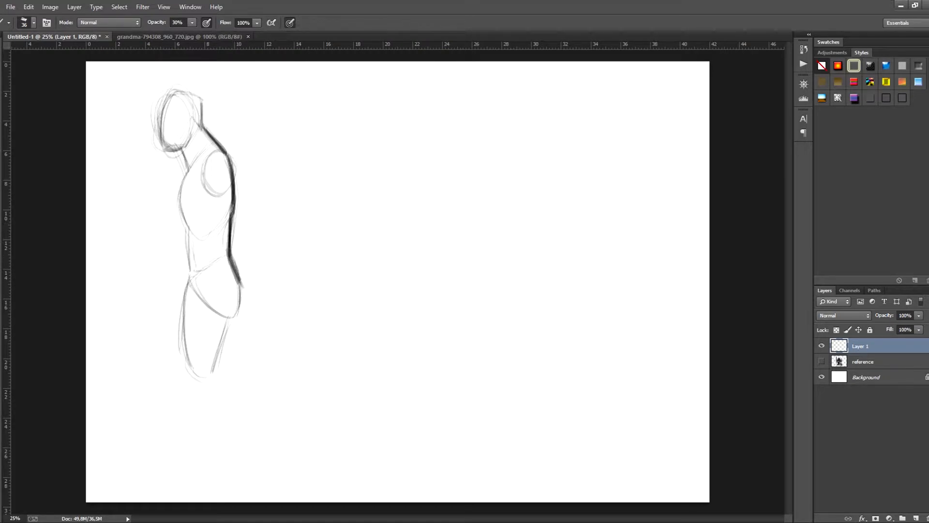
- Set the foreground color to red f40a0a and draw a curve behind the first figure that follows its back
click(1, 291)
click(821, 330)
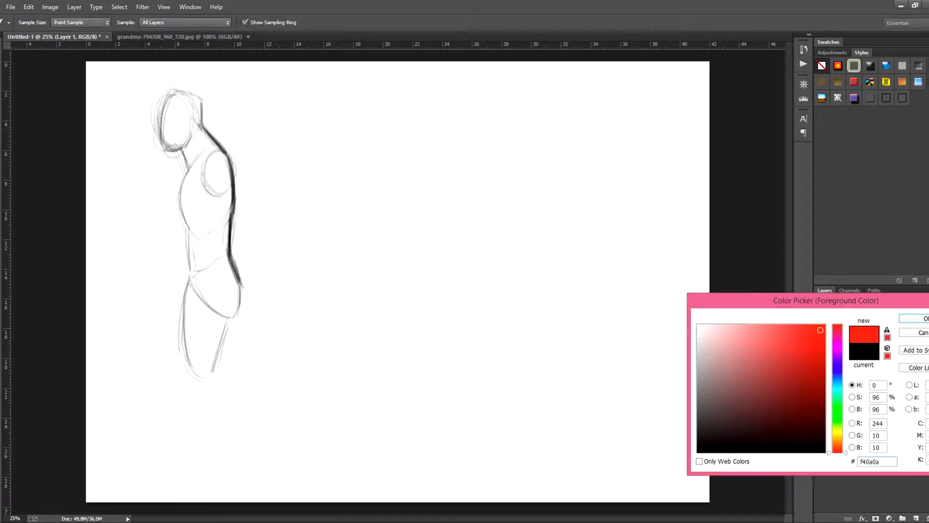
key(Return)
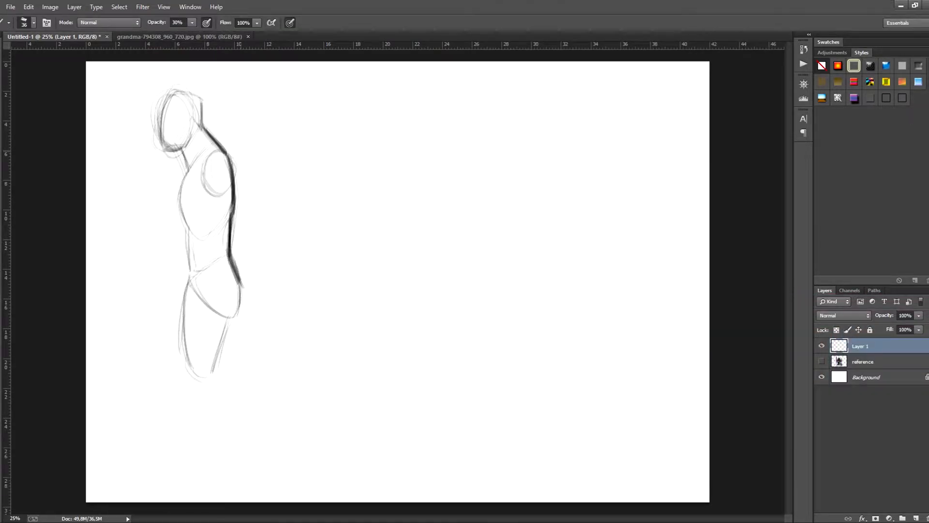
drag(243, 152, 247, 245)
mouse_move(251, 202)
mouse_down()
mouse_move(246, 250)
mouse_move(260, 288)
mouse_up()
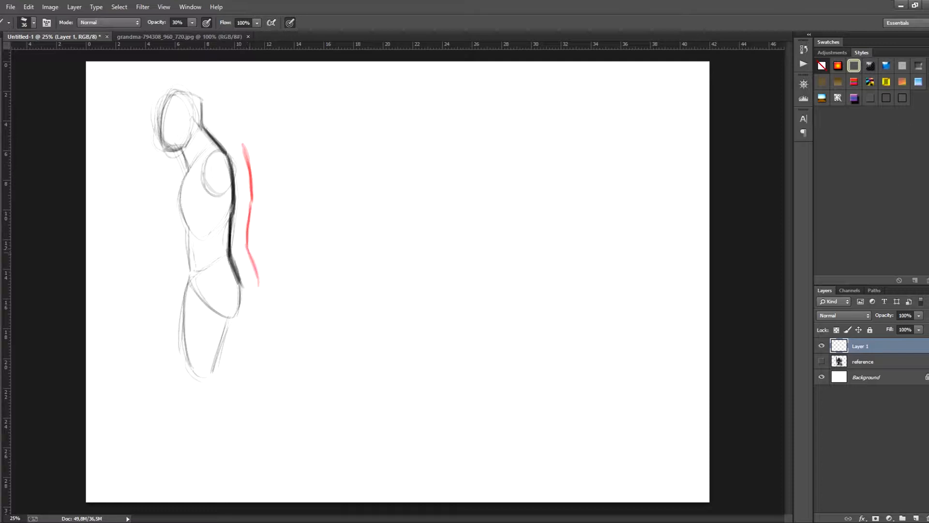
drag(250, 251, 260, 300)
drag(247, 218, 246, 241)
drag(254, 190, 249, 213)
mouse_move(243, 147)
mouse_down()
mouse_move(252, 202)
mouse_move(252, 193)
mouse_up()
drag(246, 243, 259, 302)
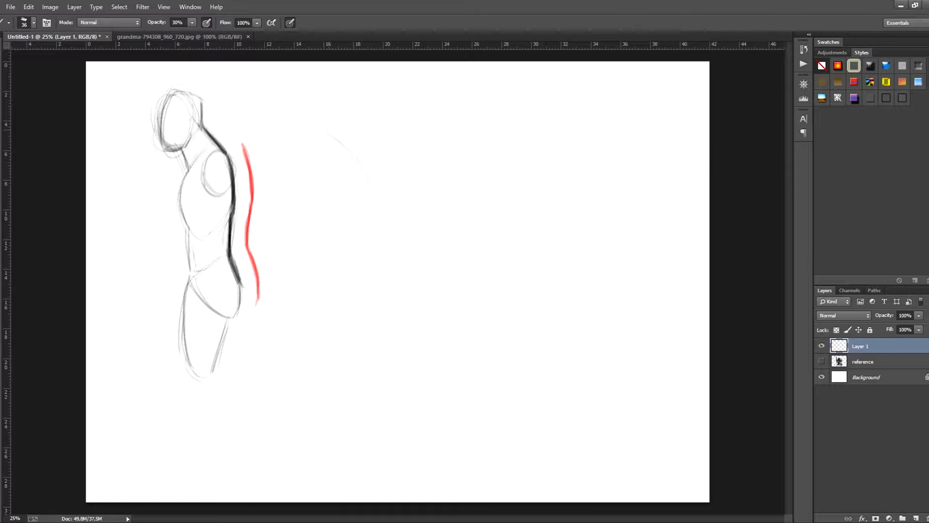
- Sketch a second figure's hunched ribcage and tilted pelvis in black, joined by one rounded back curve
mouse_move(368, 182)
mouse_down()
mouse_move(379, 214)
mouse_move(372, 263)
mouse_up()
mouse_move(316, 150)
mouse_down()
mouse_move(327, 206)
mouse_move(360, 219)
mouse_move(319, 230)
mouse_move(341, 278)
mouse_up()
drag(316, 250, 356, 280)
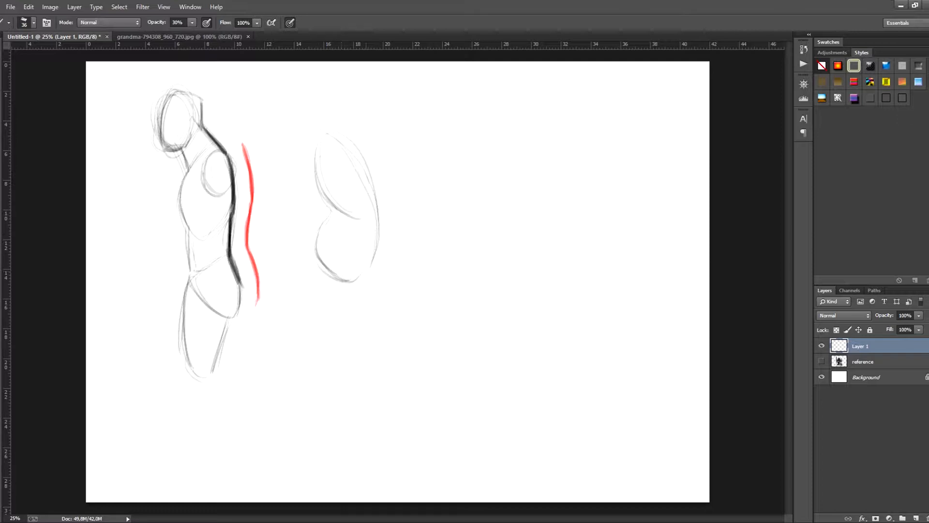
drag(315, 148, 317, 177)
drag(334, 134, 370, 169)
mouse_move(315, 146)
mouse_down()
mouse_move(318, 168)
mouse_move(362, 215)
mouse_up()
mouse_move(368, 173)
mouse_down()
mouse_move(375, 209)
mouse_move(345, 284)
mouse_up()
drag(317, 248, 353, 292)
mouse_move(334, 271)
mouse_down()
mouse_move(358, 286)
mouse_move(350, 285)
mouse_up()
drag(374, 203, 363, 278)
mouse_move(364, 169)
mouse_down()
mouse_move(376, 195)
mouse_move(369, 260)
mouse_up()
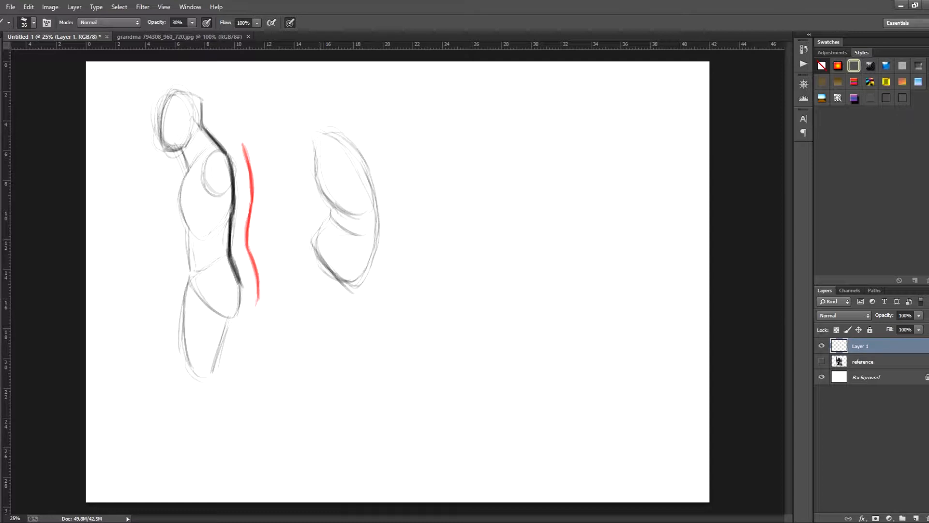
- Sketch the second figure's bent thigh and the start of its lower leg
drag(307, 266, 296, 295)
drag(310, 247, 294, 315)
mouse_move(350, 287)
mouse_down()
mouse_move(309, 329)
mouse_move(318, 357)
mouse_up()
- Sketch the second figure's forward-leaning oval head, connect it with neck lines and add a shoulder oval
drag(272, 129, 293, 160)
mouse_move(277, 108)
mouse_down()
mouse_move(285, 162)
mouse_move(307, 140)
mouse_move(292, 155)
mouse_up()
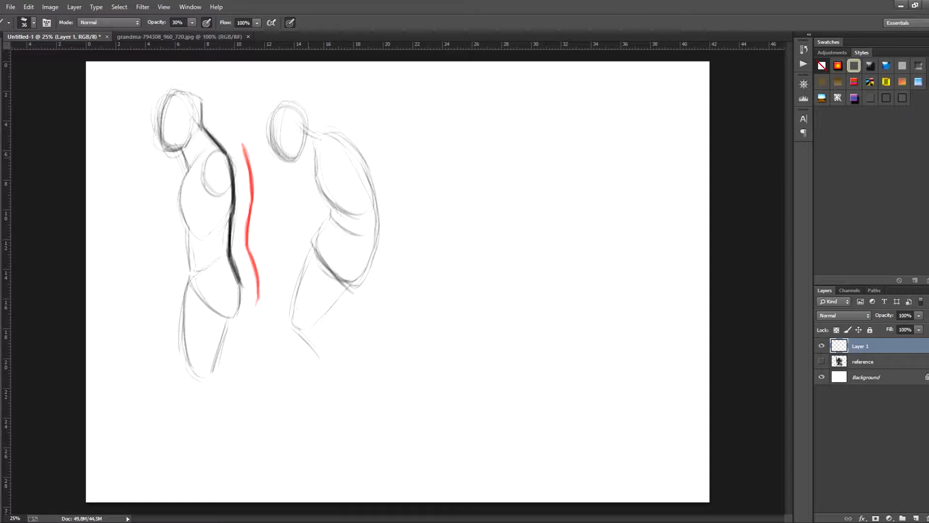
drag(308, 124, 329, 134)
mouse_move(306, 122)
mouse_down()
mouse_move(342, 137)
mouse_move(372, 178)
mouse_up()
mouse_move(335, 135)
mouse_down()
mouse_move(360, 160)
mouse_move(358, 153)
mouse_move(331, 167)
mouse_move(329, 178)
mouse_move(353, 163)
mouse_up()
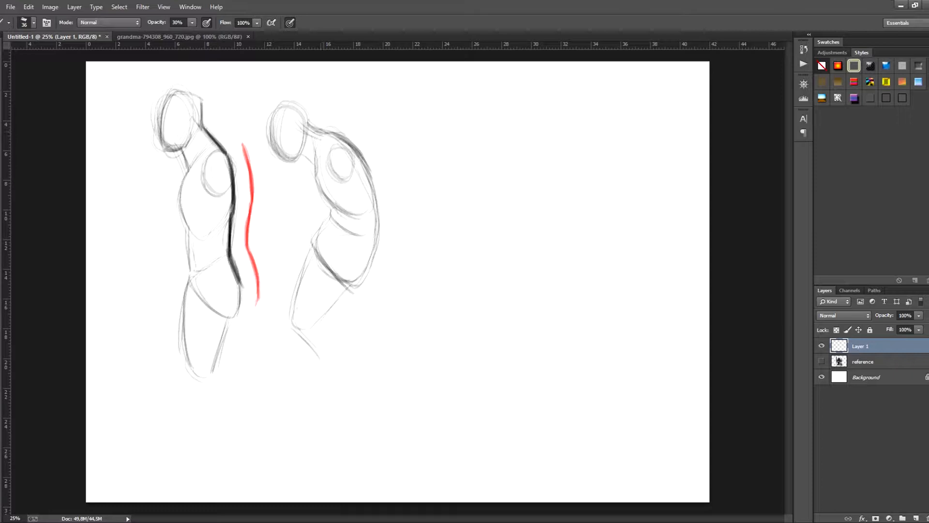
- Darken the second figure's rounded back contour from the neck to the buttocks
mouse_move(313, 129)
mouse_down()
mouse_move(359, 149)
mouse_move(377, 179)
mouse_up()
drag(356, 150, 378, 200)
drag(373, 169, 370, 270)
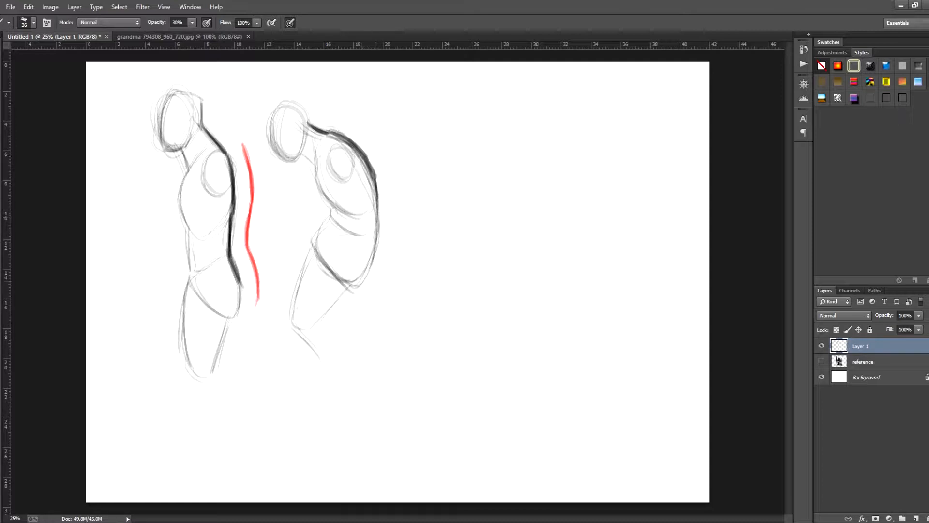
drag(378, 187, 365, 276)
mouse_move(370, 164)
mouse_down()
mouse_move(379, 221)
mouse_move(371, 258)
mouse_up()
- Switch the foreground color to red and draw a C-shaped curve behind the second figure that echoes its back
click(1, 310)
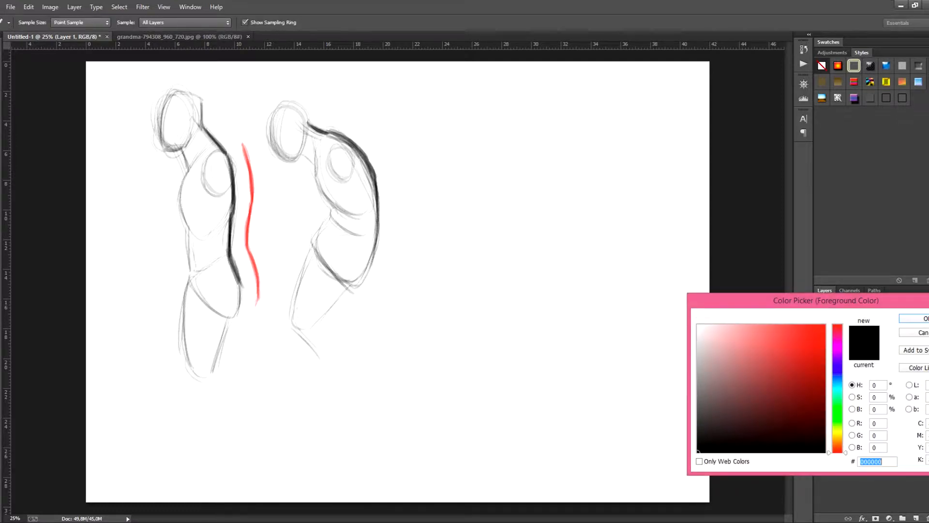
click(819, 330)
click(917, 318)
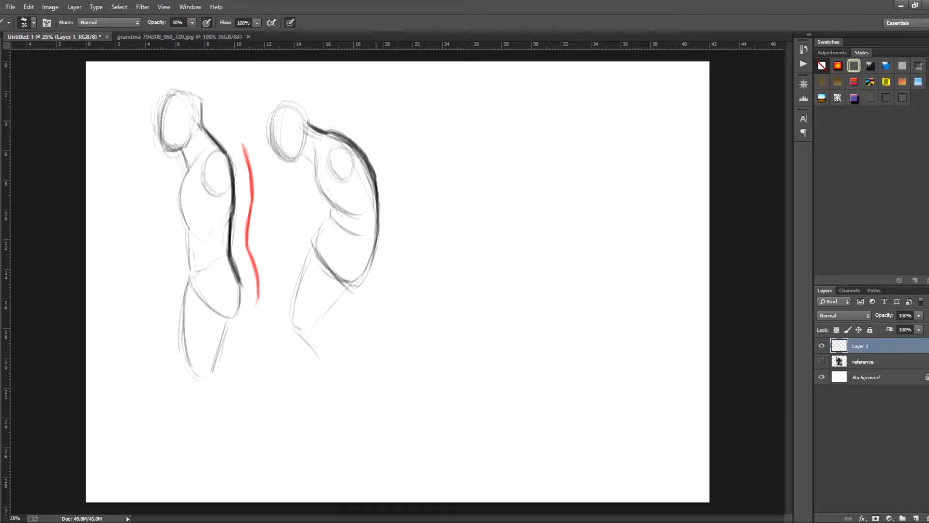
mouse_move(377, 118)
mouse_down()
mouse_move(432, 179)
mouse_move(428, 247)
mouse_move(398, 283)
mouse_move(419, 260)
mouse_move(417, 267)
mouse_up()
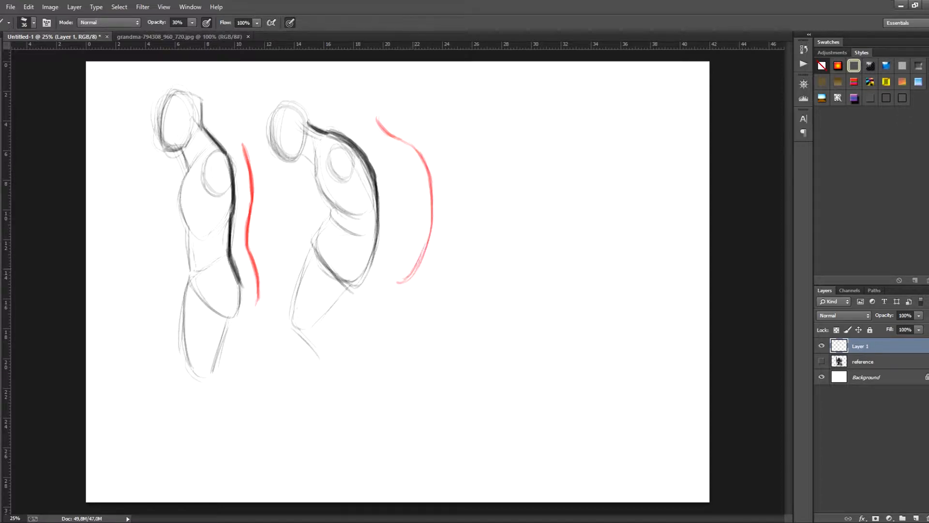
mouse_move(430, 230)
mouse_down()
mouse_move(421, 260)
mouse_move(424, 250)
mouse_up()
drag(430, 204, 428, 230)
- Move both figures and their red curves down and toward the left side of the canvas
key(v)
mouse_move(357, 208)
mouse_down()
mouse_move(325, 213)
mouse_move(319, 256)
mouse_up()
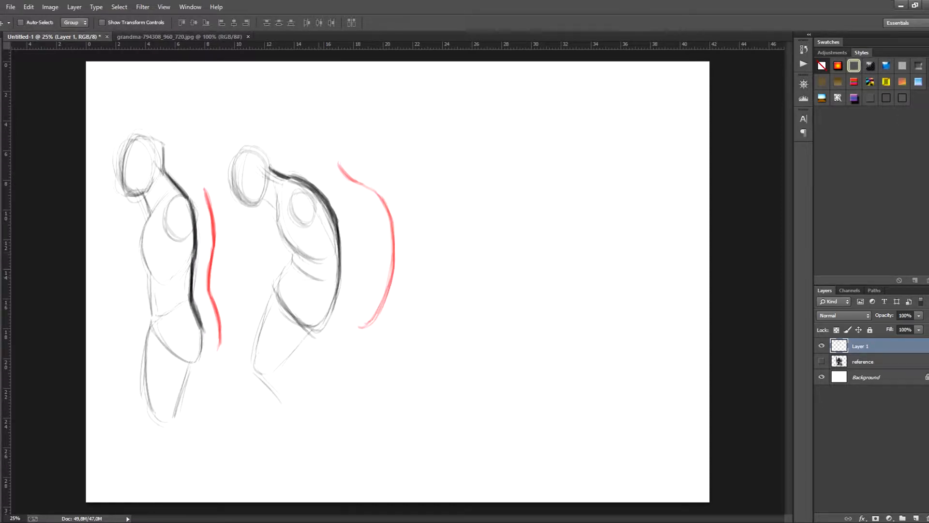
key(b)
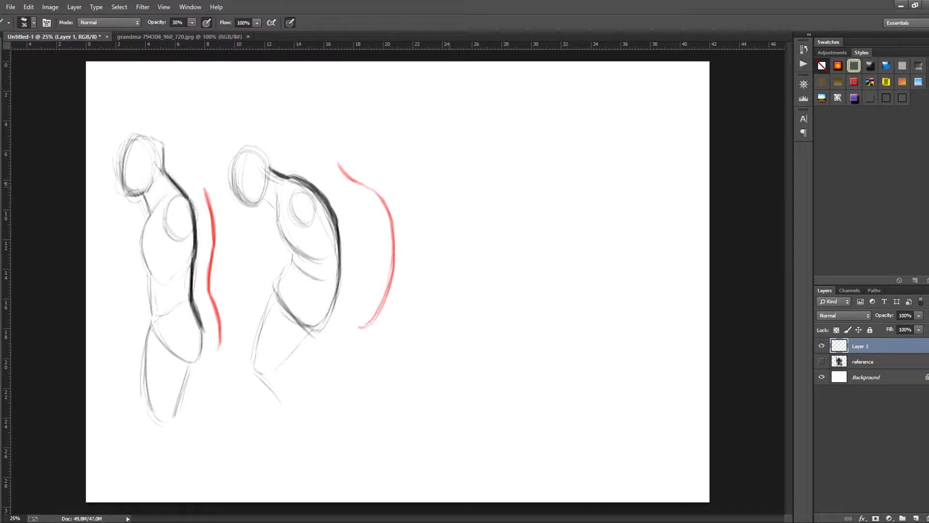
key(e)
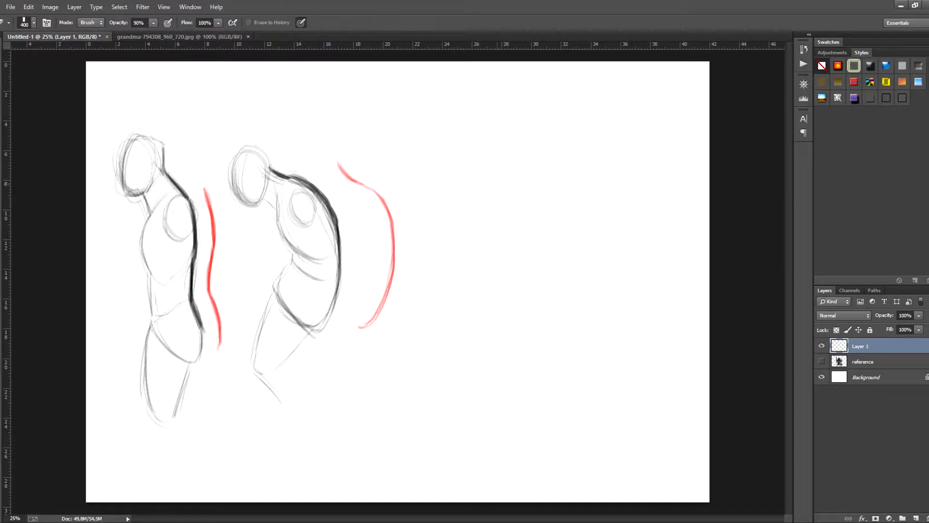
key(b)
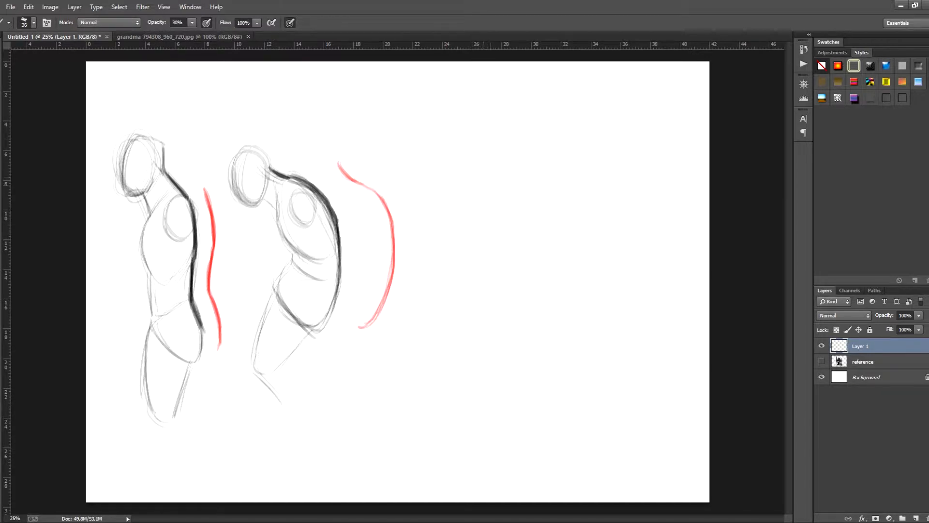
- Sketch a third figure's ribcage and backward-tilted pelvis in black on the empty right part of the canvas
drag(482, 180, 475, 204)
drag(490, 163, 475, 215)
mouse_move(498, 161)
mouse_down()
mouse_move(522, 224)
mouse_move(517, 247)
mouse_up()
drag(479, 221, 516, 247)
drag(518, 176, 522, 246)
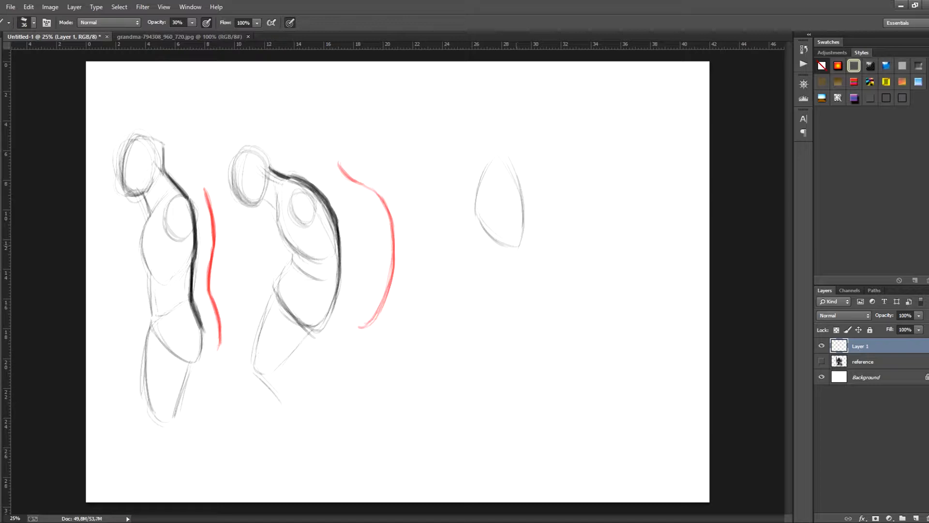
mouse_move(518, 247)
mouse_down()
mouse_move(544, 281)
mouse_move(537, 310)
mouse_move(521, 327)
mouse_up()
mouse_move(489, 248)
mouse_down()
mouse_move(498, 322)
mouse_move(521, 324)
mouse_move(537, 306)
mouse_up()
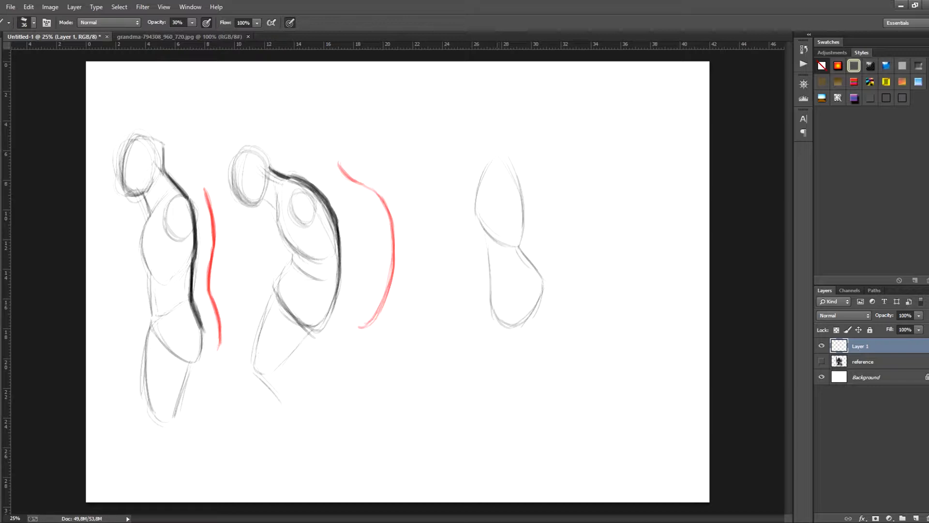
- Add the breast, the lower belly line and a tapered thigh to the third figure
drag(490, 269, 516, 264)
drag(467, 198, 484, 226)
drag(489, 288, 496, 374)
mouse_move(525, 325)
mouse_down()
mouse_move(506, 366)
mouse_move(514, 379)
mouse_up()
drag(522, 341, 508, 374)
drag(527, 310, 509, 384)
mouse_move(507, 296)
mouse_down()
mouse_move(524, 287)
mouse_move(530, 315)
mouse_up()
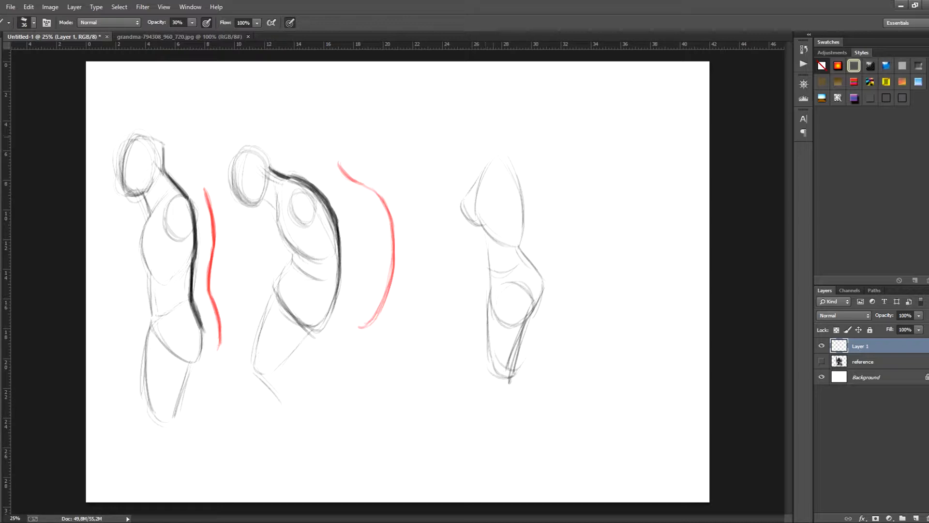
drag(460, 131, 470, 168)
mouse_move(460, 134)
mouse_down()
mouse_move(480, 161)
mouse_move(488, 141)
mouse_move(472, 163)
mouse_up()
key(ctrl+alt+z)
key(ctrl+alt+z)
key(ctrl+alt+z)
key(ctrl+alt+z)
key(ctrl+alt+z)
key(ctrl+alt+z)
- Sketch the third figure's oval head and draw its arched back contour from the nape to the buttocks
mouse_move(462, 120)
mouse_down()
mouse_move(457, 154)
mouse_move(471, 160)
mouse_up()
mouse_move(469, 112)
mouse_down()
mouse_move(484, 156)
mouse_move(469, 158)
mouse_move(516, 172)
mouse_up()
mouse_move(491, 138)
mouse_down()
mouse_move(522, 181)
mouse_move(523, 230)
mouse_up()
mouse_move(515, 187)
mouse_down()
mouse_move(521, 246)
mouse_move(547, 287)
mouse_move(533, 315)
mouse_up()
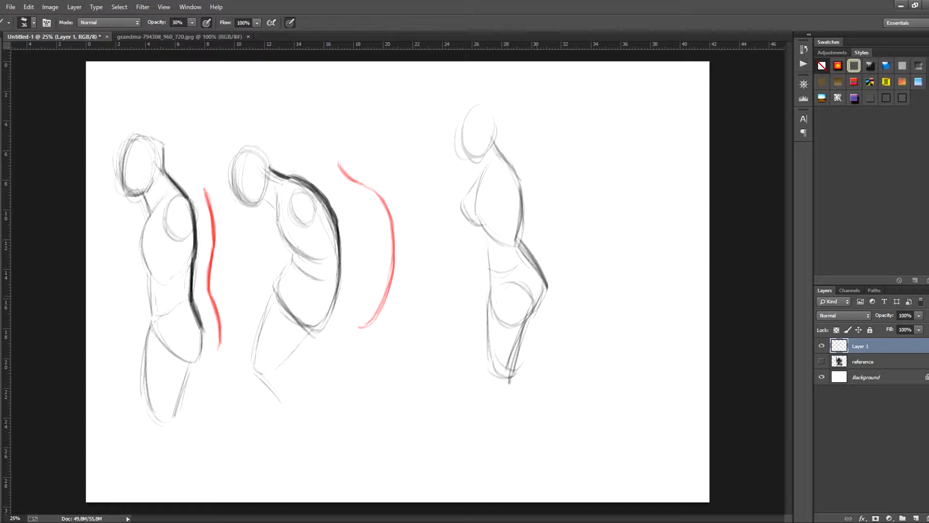
- Draw the third figure's belly contour and strengthen the front of its thigh
drag(481, 227, 489, 279)
drag(487, 247, 481, 372)
drag(491, 290, 491, 375)
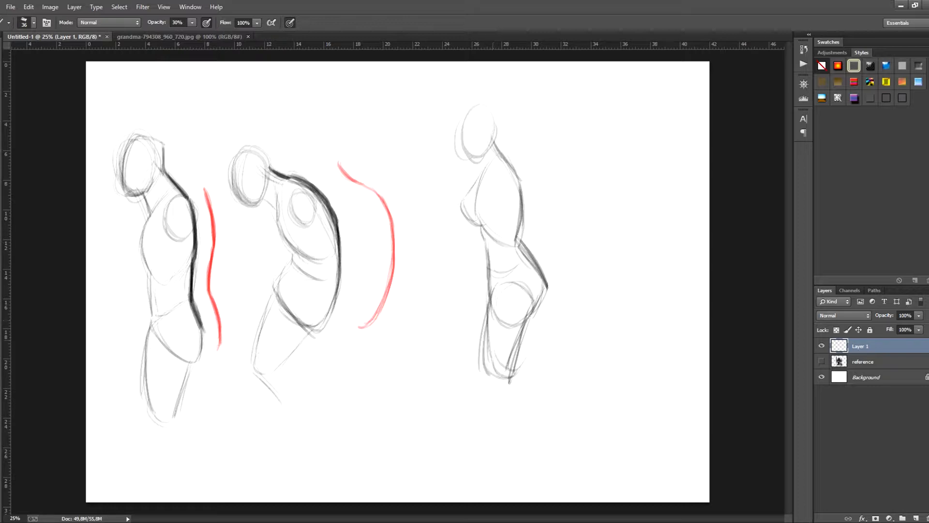
drag(486, 314, 486, 372)
- Erase the third figure's messy thigh and redraw it with clean front and back contours
key(e)
drag(530, 291, 484, 382)
key(b)
drag(487, 303, 481, 369)
drag(491, 294, 484, 371)
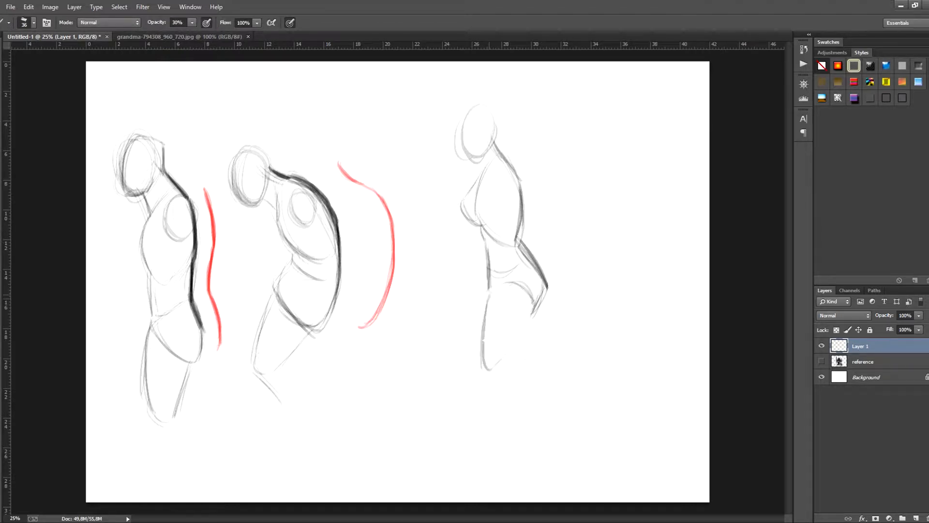
drag(530, 315, 501, 365)
- Refine the third figure's upper body with firmer neck and chest lines, a shoulder oval and a stronger head contour
drag(486, 155, 481, 185)
drag(484, 177, 466, 202)
mouse_move(479, 184)
mouse_down()
mouse_move(463, 203)
mouse_move(480, 226)
mouse_up()
mouse_move(504, 174)
mouse_down()
mouse_move(507, 208)
mouse_move(497, 199)
mouse_up()
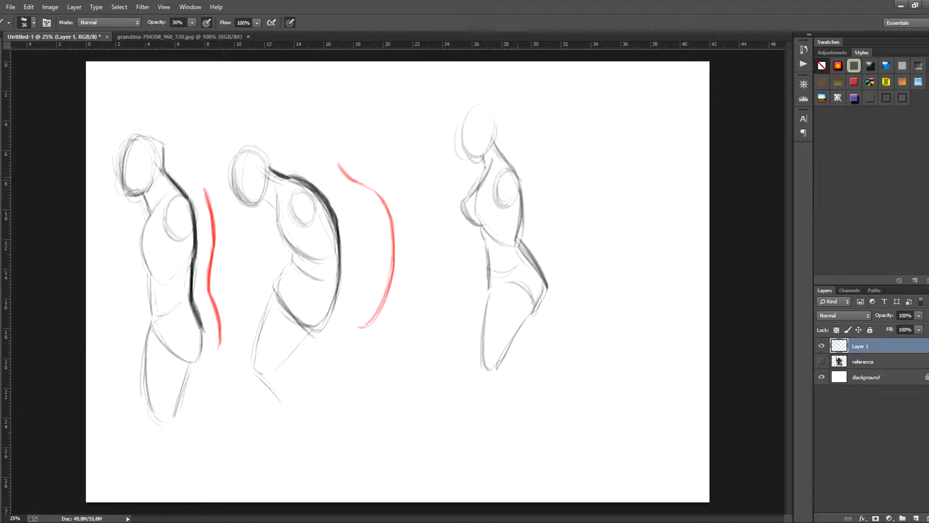
mouse_move(488, 105)
mouse_down()
mouse_move(505, 129)
mouse_move(494, 145)
mouse_up()
mouse_move(483, 104)
mouse_down()
mouse_move(503, 134)
mouse_move(474, 163)
mouse_move(480, 155)
mouse_up()
- Lasso the third figure, move it down and left to line up with the other two, and deselect
key(l)
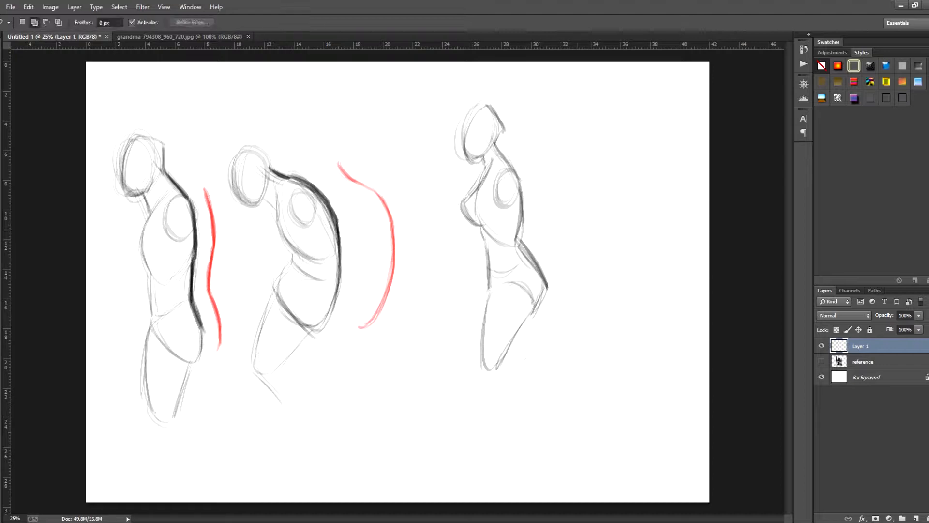
mouse_move(517, 385)
mouse_down()
mouse_move(547, 109)
mouse_move(426, 319)
mouse_move(509, 391)
mouse_move(517, 386)
mouse_up()
key(v)
mouse_move(516, 239)
mouse_down()
mouse_move(507, 286)
mouse_move(508, 269)
mouse_move(484, 271)
mouse_up()
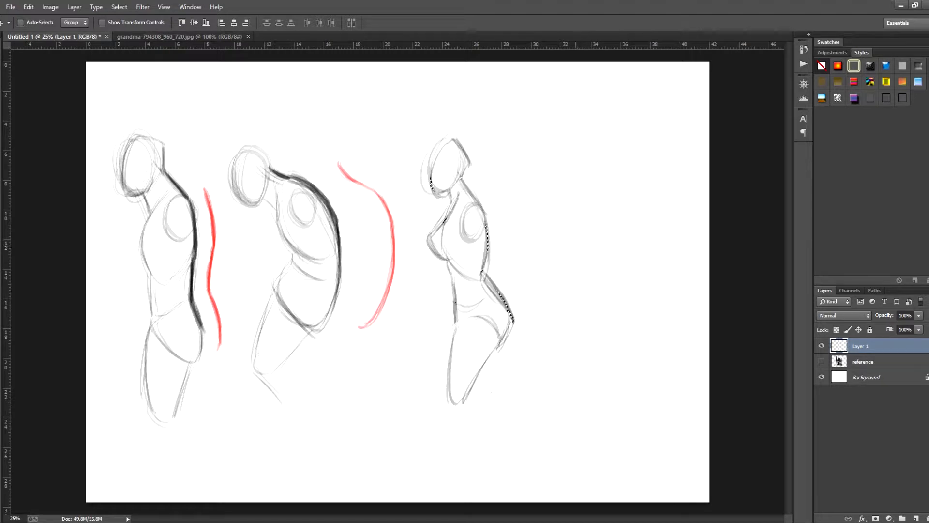
key(b)
key(ctrl+d)
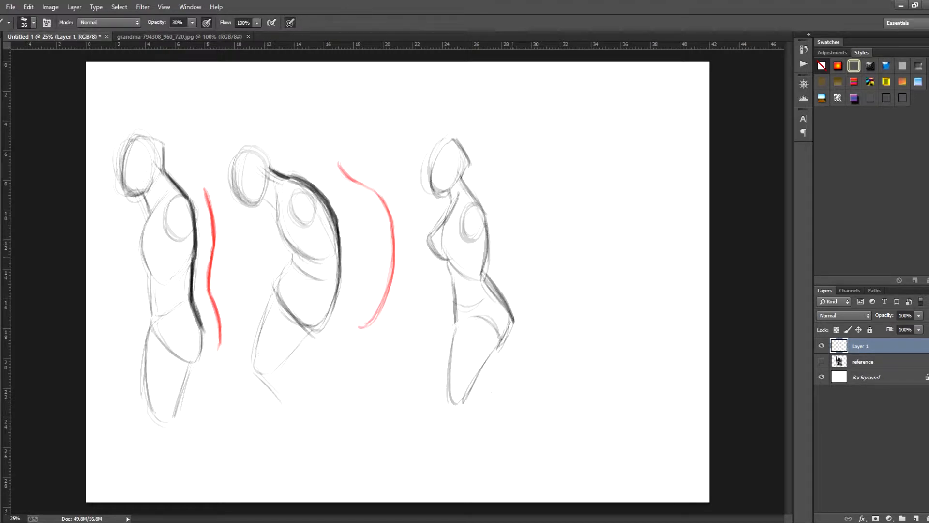
- Darken the third figure's arched back contour from the nape to the buttocks
drag(467, 185, 488, 258)
drag(487, 220, 486, 268)
drag(489, 233, 483, 268)
drag(485, 277, 511, 330)
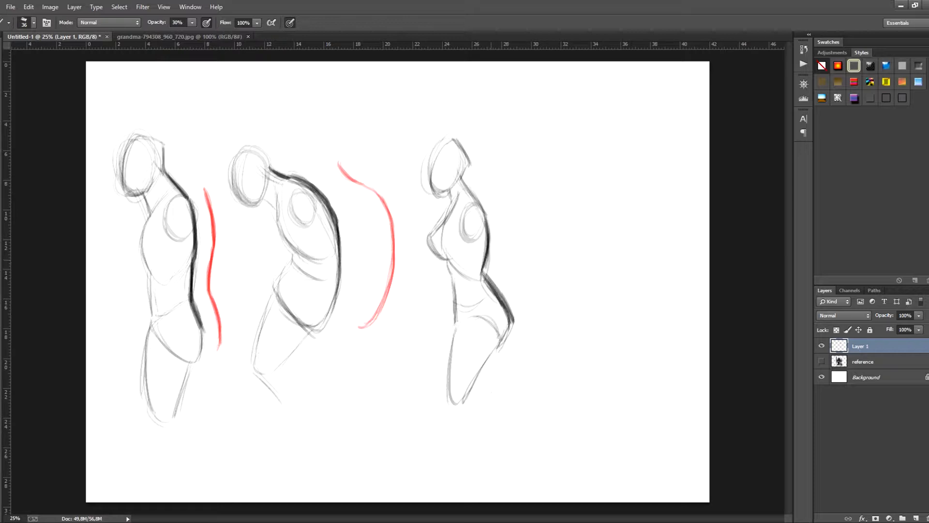
- Thicken the third figure's lower back and buttock contour with heavy black strokes
drag(489, 260, 485, 278)
drag(490, 216, 486, 257)
mouse_move(468, 186)
mouse_down()
mouse_move(490, 229)
mouse_move(484, 294)
mouse_move(504, 309)
mouse_move(500, 346)
mouse_up()
drag(511, 312, 499, 348)
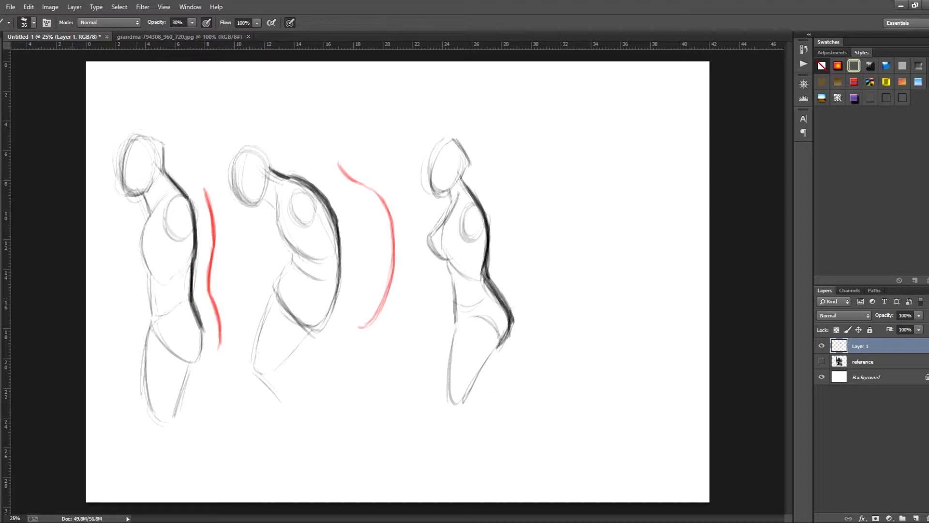
- Set the foreground color to red and trace the third figure's arched back curve in the empty space behind it
click(1, 286)
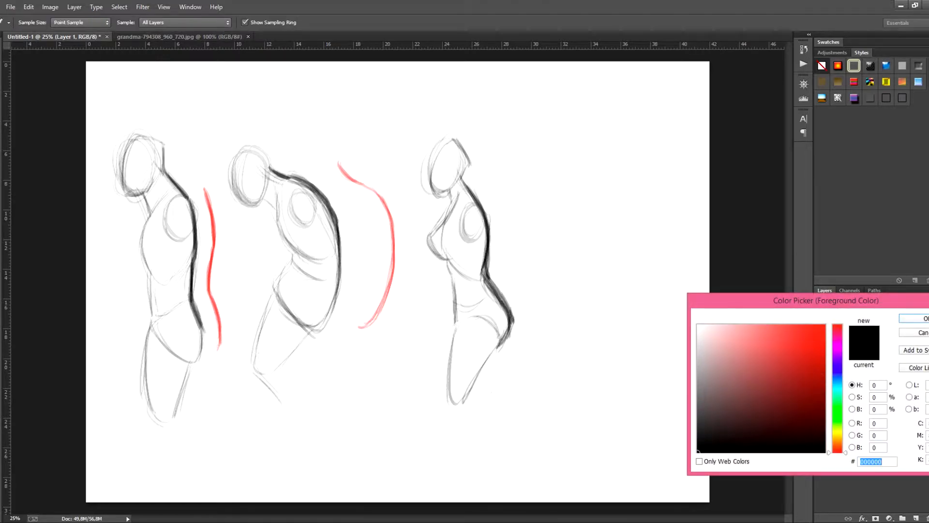
click(816, 333)
click(920, 319)
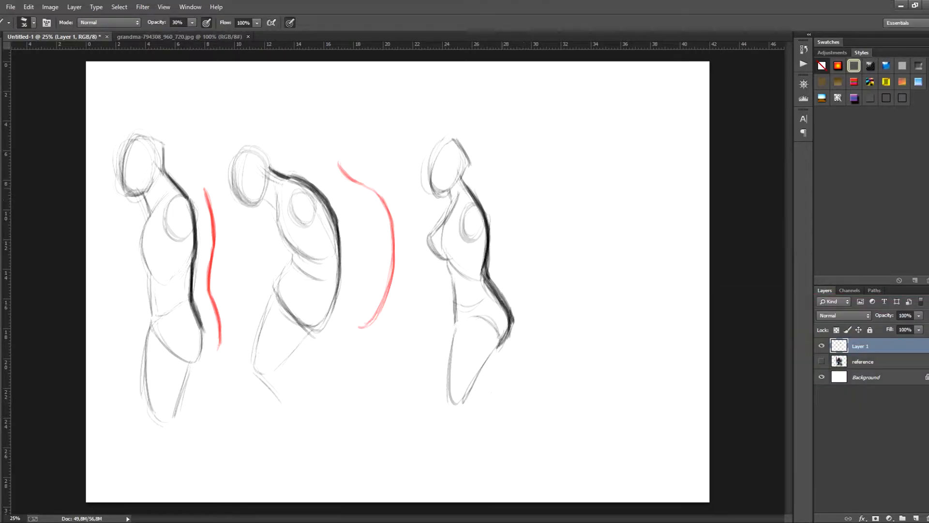
drag(513, 193, 531, 260)
drag(514, 191, 540, 308)
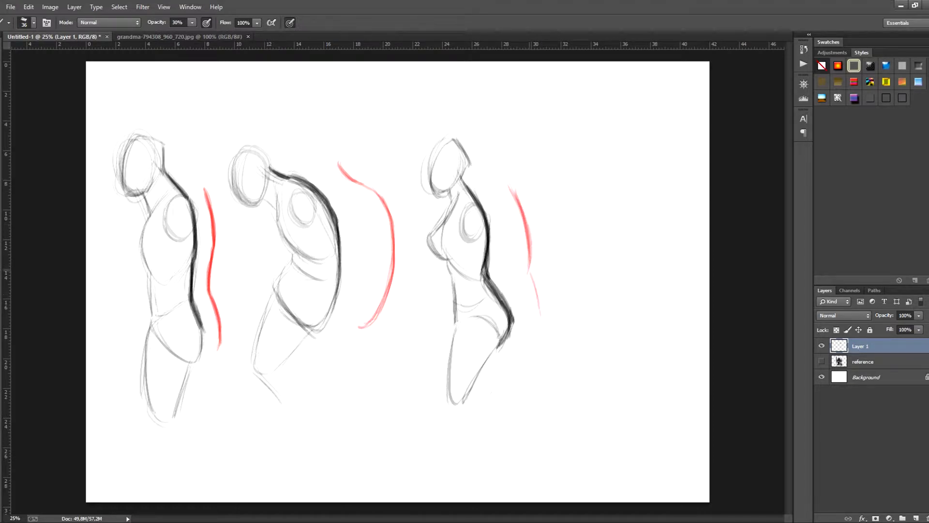
mouse_move(528, 274)
mouse_down()
mouse_move(551, 314)
mouse_move(536, 343)
mouse_up()
drag(546, 292, 550, 311)
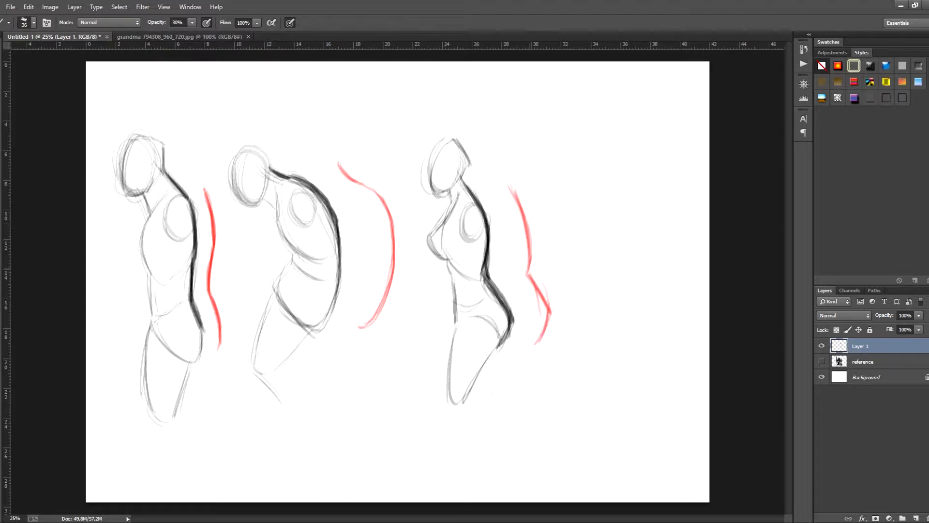
mouse_move(529, 264)
mouse_down()
mouse_move(550, 319)
mouse_move(538, 344)
mouse_up()
- Sketch a fourth side-view figure with a rounded back, sagging chest, pelvis and thigh beside the third figure's red curve
mouse_move(622, 191)
mouse_down()
mouse_move(644, 219)
mouse_move(649, 285)
mouse_up()
mouse_move(594, 194)
mouse_down()
mouse_move(602, 242)
mouse_move(629, 264)
mouse_move(603, 319)
mouse_up()
mouse_move(589, 281)
mouse_down()
mouse_move(619, 329)
mouse_move(644, 311)
mouse_move(655, 267)
mouse_up()
drag(593, 272, 606, 322)
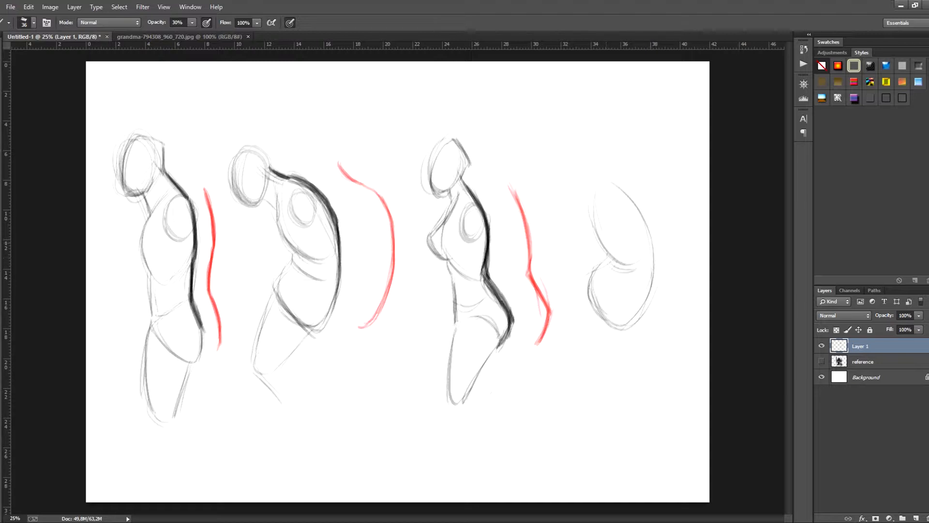
mouse_move(597, 232)
mouse_down()
mouse_move(595, 256)
mouse_move(611, 261)
mouse_up()
mouse_move(586, 306)
mouse_down()
mouse_move(574, 361)
mouse_move(596, 372)
mouse_move(593, 387)
mouse_up()
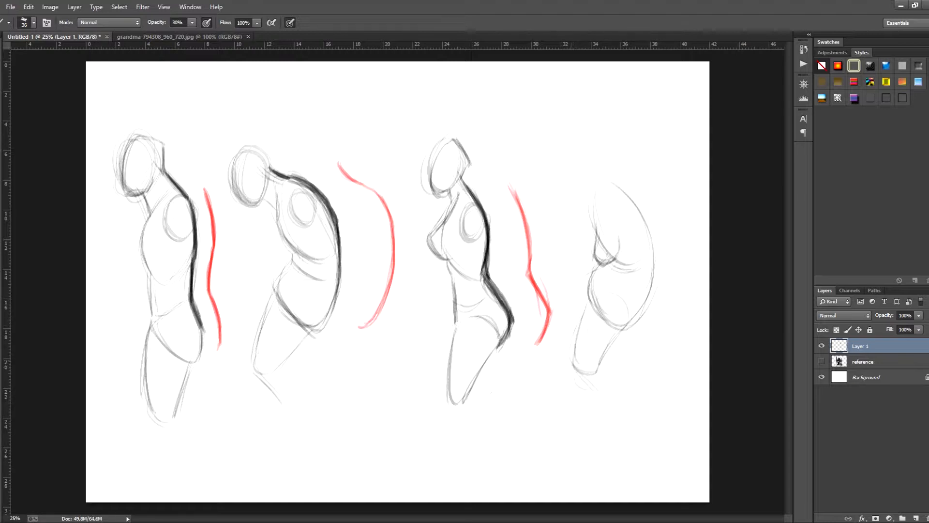
- Add a forward-hanging head oval and neck lines to the fourth figure
drag(580, 171, 606, 189)
drag(552, 175, 571, 208)
mouse_move(569, 154)
mouse_down()
mouse_move(577, 203)
mouse_move(588, 184)
mouse_move(585, 197)
mouse_up()
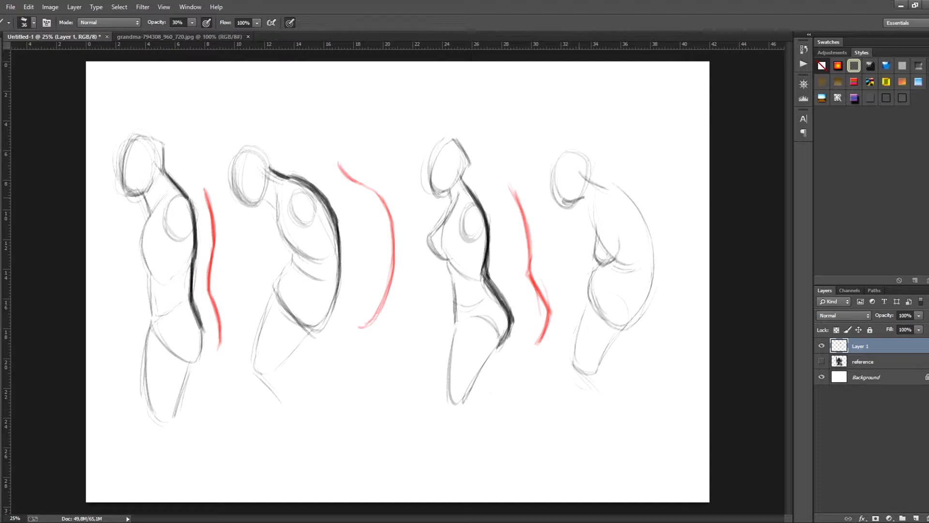
- Darken the fourth figure's hunched back contour down to the buttocks and add a shoulder oval
mouse_move(618, 206)
mouse_down()
mouse_move(608, 223)
mouse_move(621, 198)
mouse_move(603, 187)
mouse_move(634, 202)
mouse_move(651, 253)
mouse_up()
mouse_move(635, 204)
mouse_down()
mouse_move(653, 257)
mouse_move(651, 297)
mouse_up()
drag(653, 258, 639, 317)
drag(650, 279, 648, 295)
drag(652, 258, 645, 305)
mouse_move(654, 256)
mouse_down()
mouse_move(642, 311)
mouse_move(628, 325)
mouse_up()
mouse_move(654, 264)
mouse_down()
mouse_move(646, 301)
mouse_move(649, 275)
mouse_up()
drag(651, 237, 650, 261)
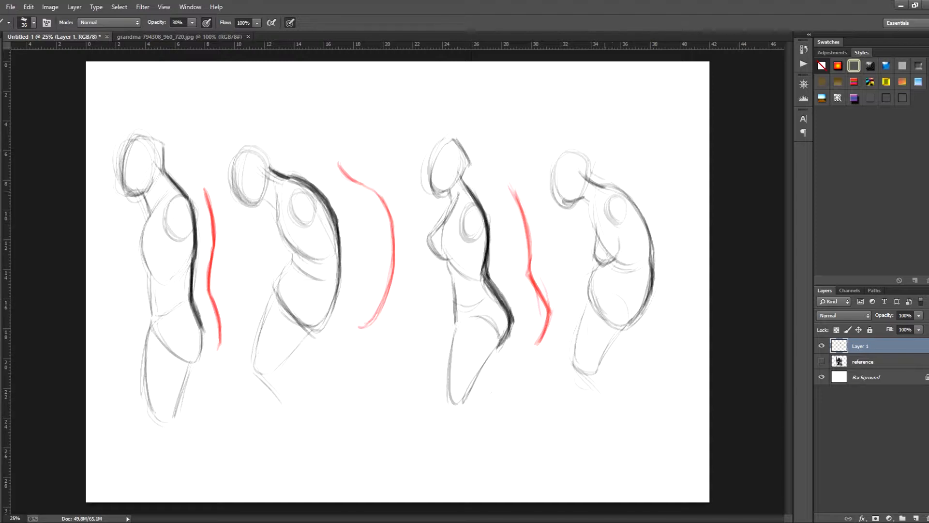
drag(618, 188, 654, 255)
- Firm up the back of the fourth figure's head, its belly and front thigh lines, and the mid-back contour
drag(593, 164, 588, 184)
drag(568, 149, 594, 160)
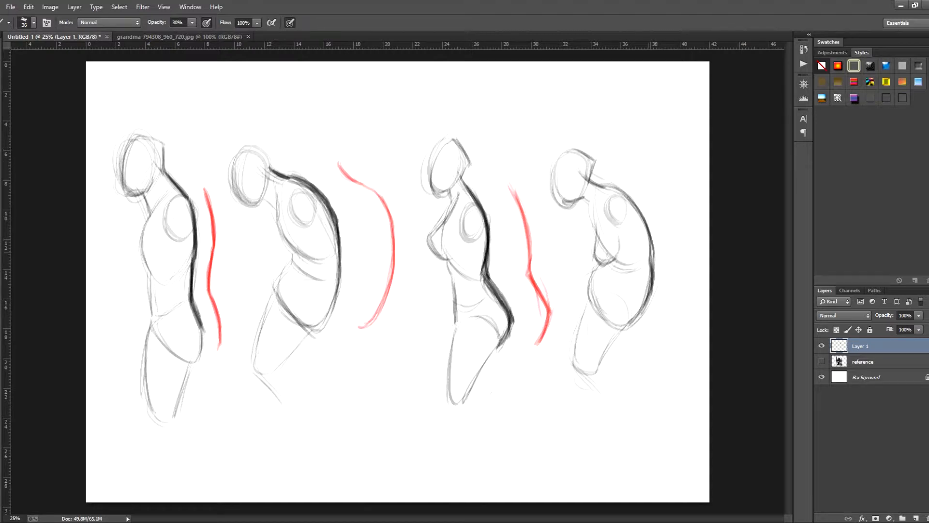
drag(591, 273, 589, 297)
drag(598, 264, 575, 350)
drag(584, 302, 576, 373)
drag(654, 242, 651, 267)
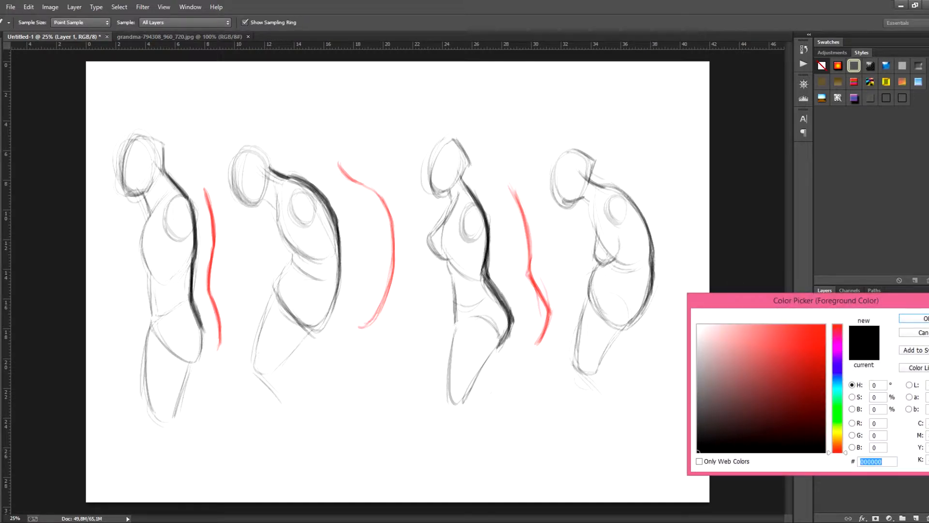
- Switch the foreground color to red and trace the fourth figure's hunched back curve behind it
click(813, 336)
click(919, 318)
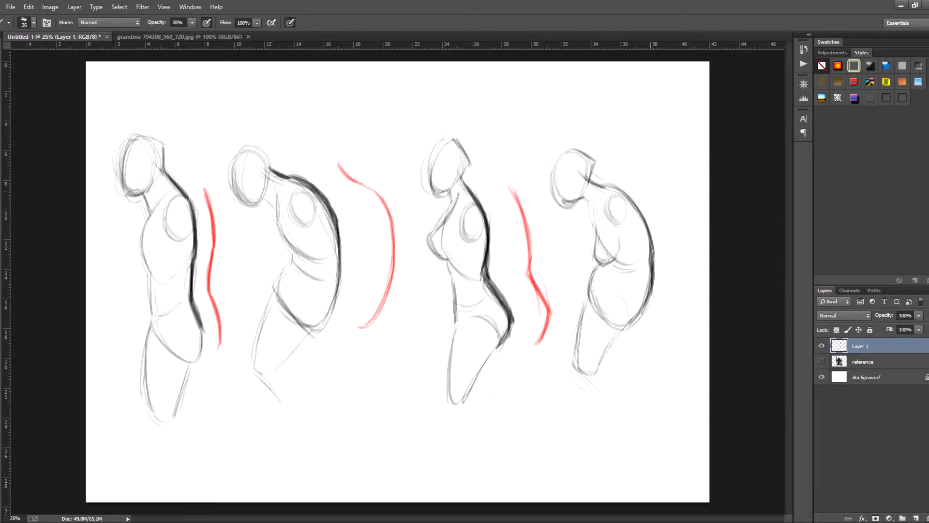
mouse_move(640, 170)
mouse_down()
mouse_move(661, 189)
mouse_move(683, 262)
mouse_up()
drag(663, 190, 683, 275)
drag(676, 211, 681, 291)
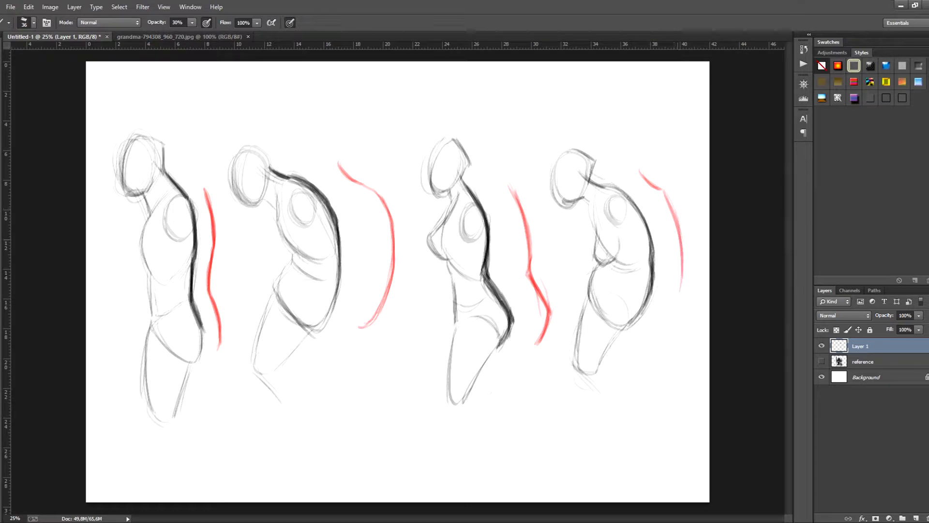
drag(682, 240, 667, 319)
drag(673, 208, 665, 328)
drag(677, 296, 664, 321)
mouse_move(682, 235)
mouse_down()
mouse_move(664, 326)
mouse_move(670, 321)
mouse_up()
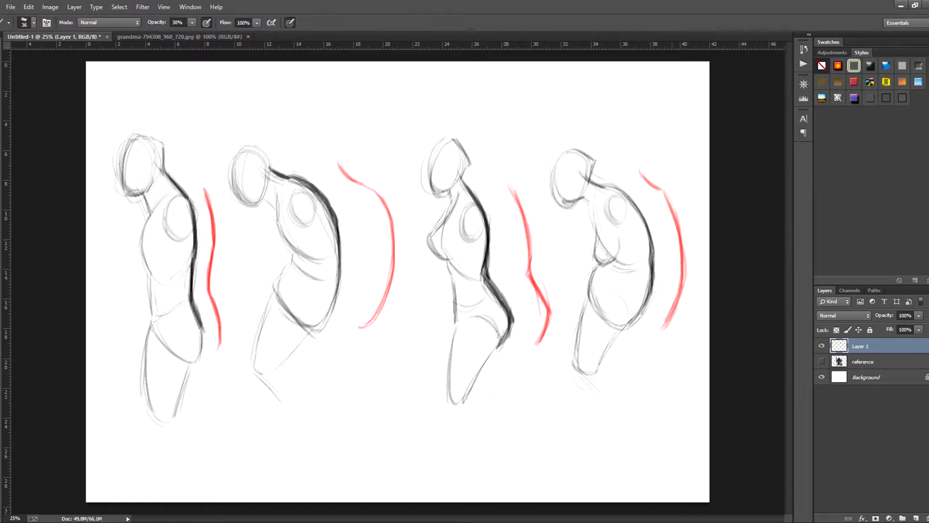
drag(668, 318, 660, 329)
- Rename the sketch layer as "body types" and hide it
double_click(861, 346)
text(body types)
key(Return)
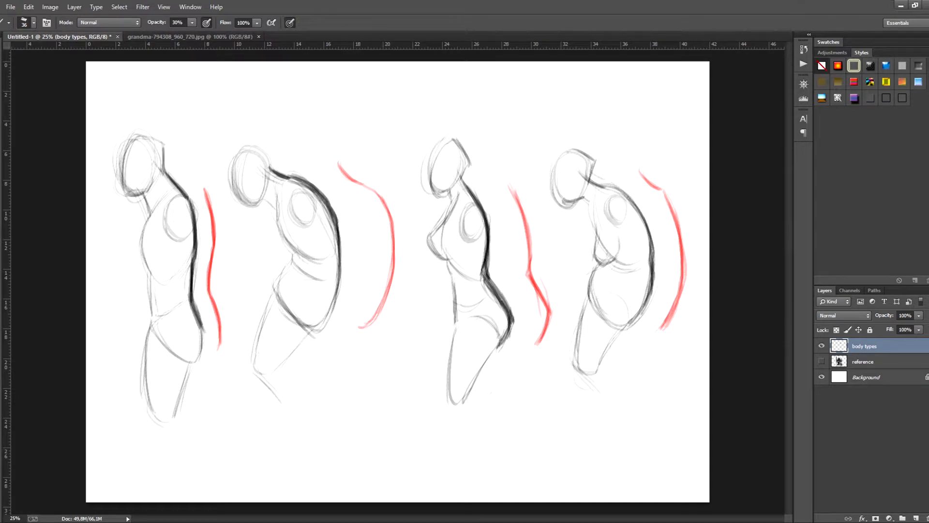
click(822, 345)
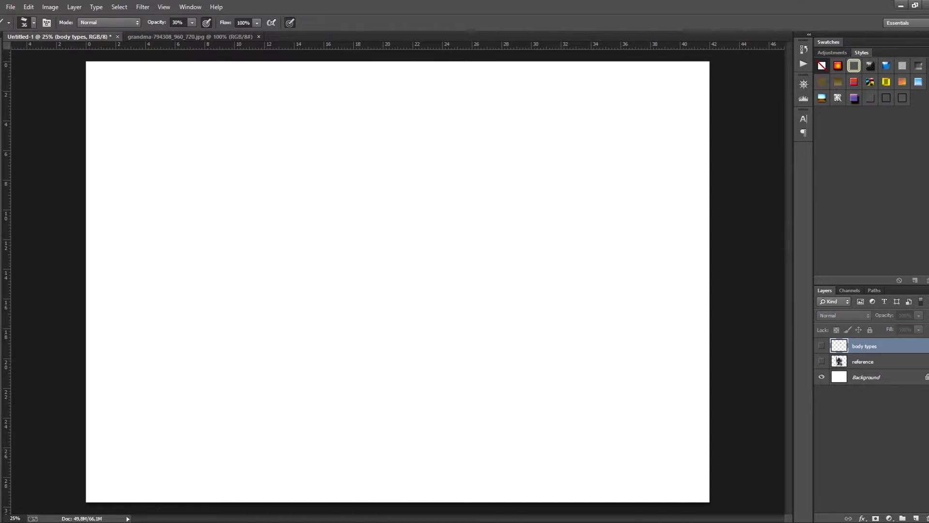
- On a new layer, rough out a bulky standing figure with head, wide torso, arms and bent legs at the canvas's left side
click(916, 518)
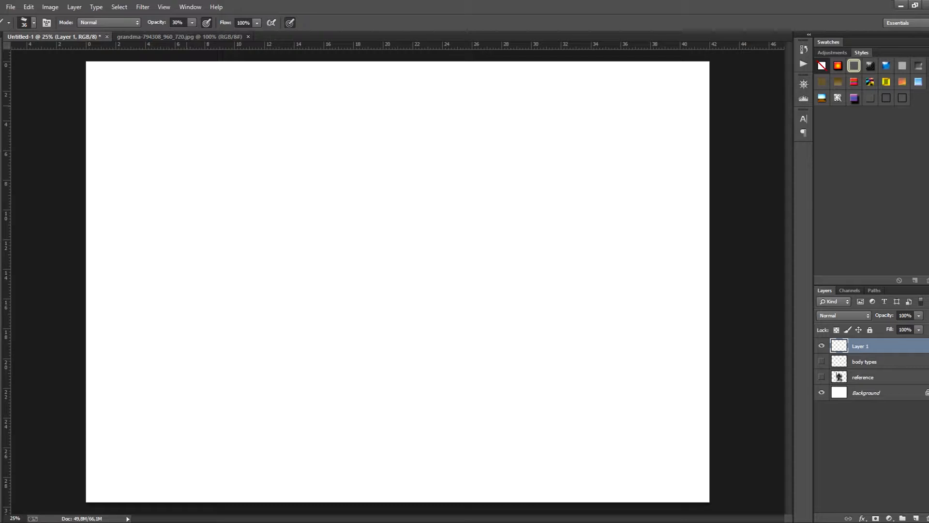
drag(206, 106, 193, 159)
drag(223, 163, 241, 284)
mouse_move(241, 291)
mouse_down()
mouse_move(228, 341)
mouse_move(238, 371)
mouse_up()
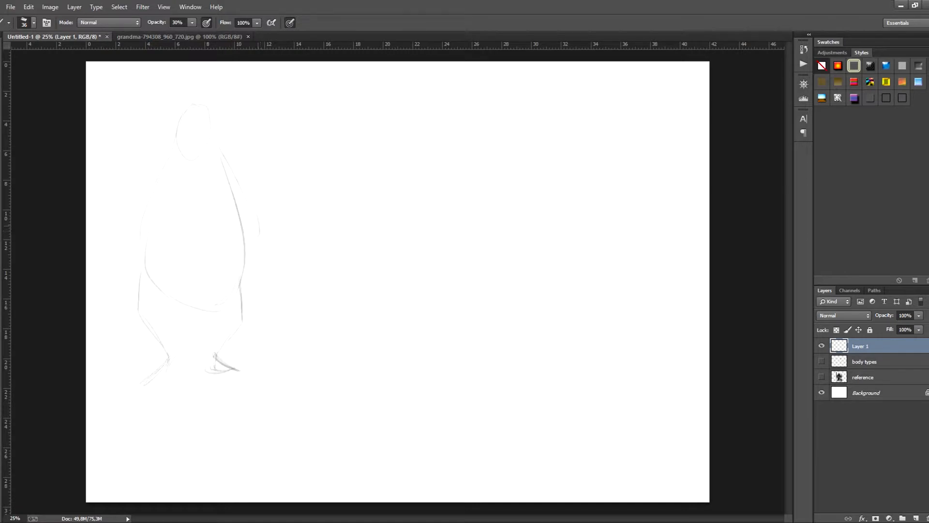
mouse_move(167, 160)
mouse_down()
mouse_move(144, 199)
mouse_move(146, 267)
mouse_up()
drag(153, 312, 168, 341)
drag(167, 297, 217, 309)
drag(212, 128, 223, 165)
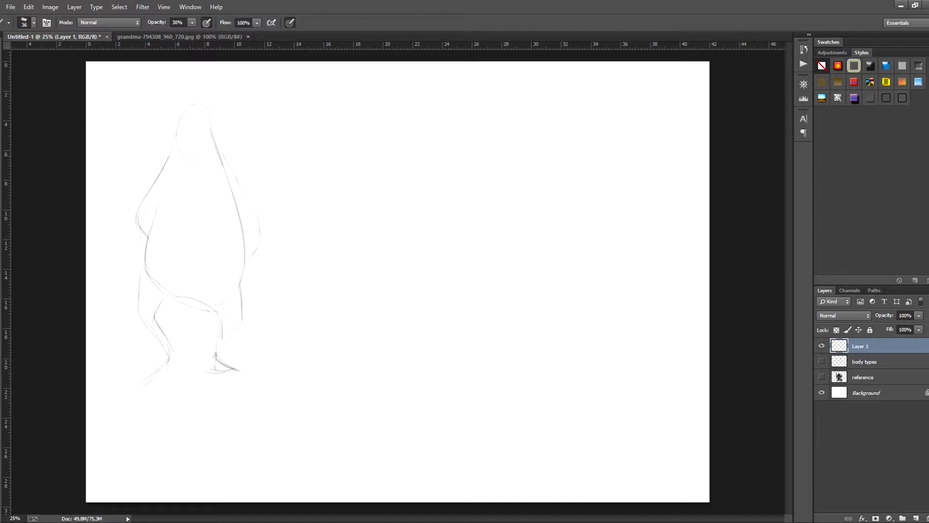
- Strengthen the bulky figure's head, back, inner arm and front leg contours
drag(178, 121, 176, 142)
drag(205, 106, 212, 136)
drag(178, 115, 203, 105)
drag(212, 134, 241, 221)
drag(157, 217, 140, 297)
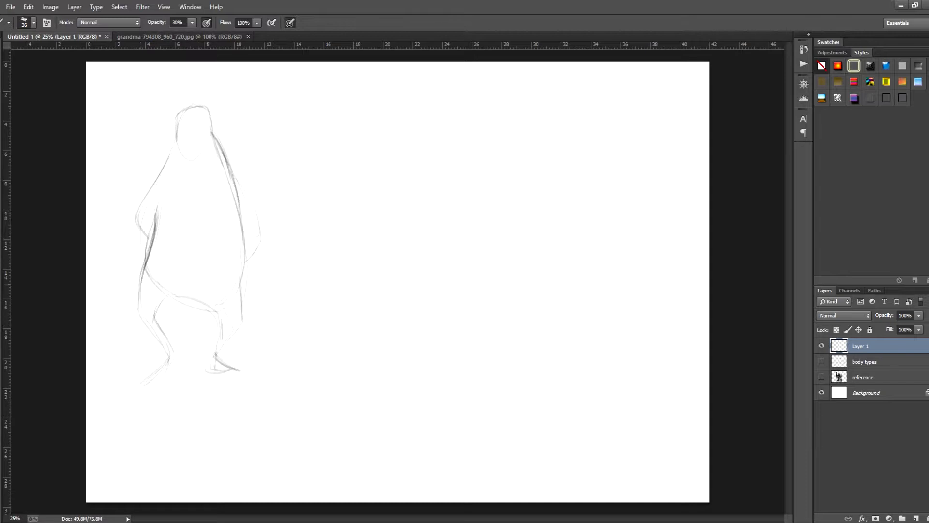
drag(139, 296, 171, 350)
mouse_move(154, 320)
mouse_down()
mouse_move(171, 357)
mouse_move(151, 377)
mouse_up()
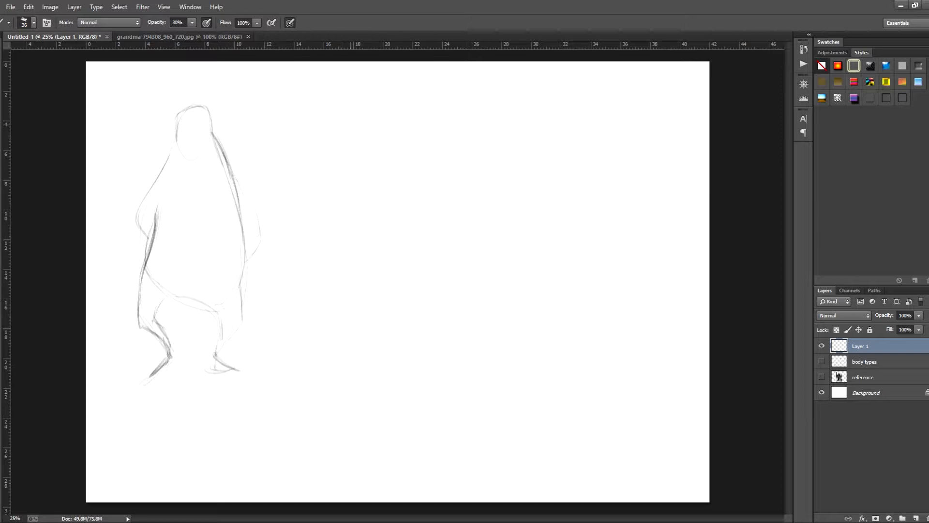
- Sketch a second figure's lowered head and rounded, hunched torso in the middle of the canvas
drag(341, 135, 362, 172)
mouse_move(406, 162)
mouse_down()
mouse_move(356, 213)
mouse_move(353, 241)
mouse_up()
mouse_move(367, 196)
mouse_down()
mouse_move(359, 249)
mouse_move(395, 248)
mouse_up()
drag(408, 183, 411, 219)
mouse_move(390, 151)
mouse_down()
mouse_move(412, 187)
mouse_move(382, 175)
mouse_up()
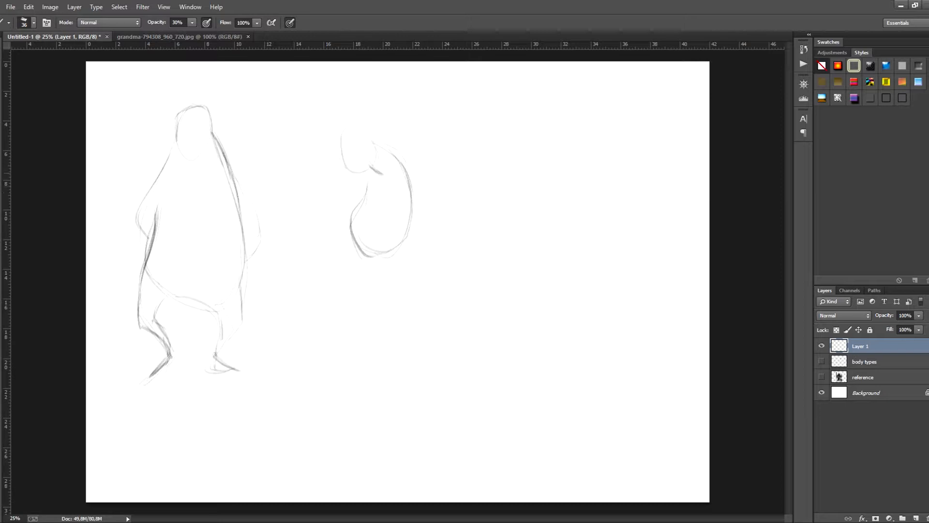
- Draw the hunched figure's arms reaching forward onto a vertical walking stick
mouse_move(405, 187)
mouse_down()
mouse_move(388, 211)
mouse_move(334, 231)
mouse_move(319, 253)
mouse_up()
mouse_move(361, 185)
mouse_down()
mouse_move(321, 249)
mouse_move(323, 360)
mouse_up()
drag(322, 306, 322, 363)
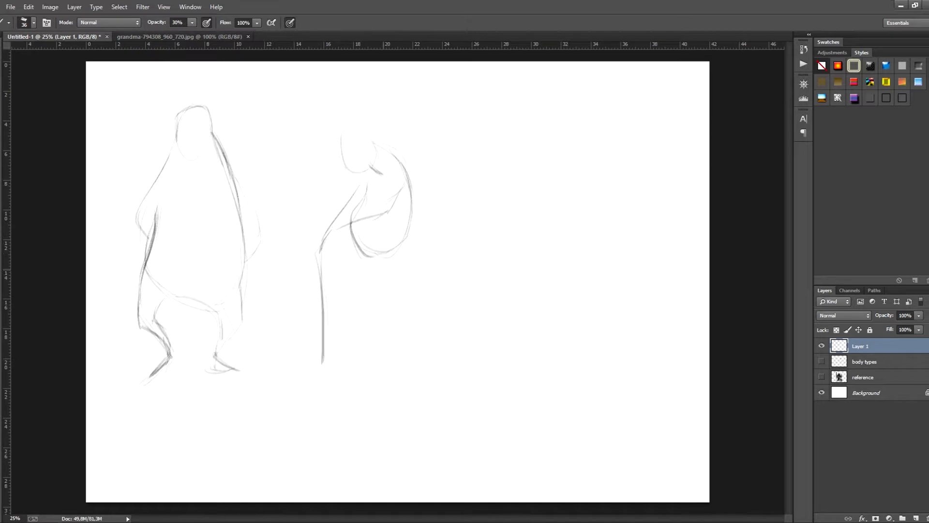
- Draw the hunched figure's two legs in a walking stance with feet and darken their outlines
mouse_move(386, 261)
mouse_down()
mouse_move(374, 290)
mouse_move(403, 351)
mouse_move(376, 362)
mouse_move(399, 360)
mouse_up()
drag(350, 245, 346, 339)
mouse_move(351, 305)
mouse_down()
mouse_move(342, 361)
mouse_move(352, 369)
mouse_up()
drag(352, 236, 348, 319)
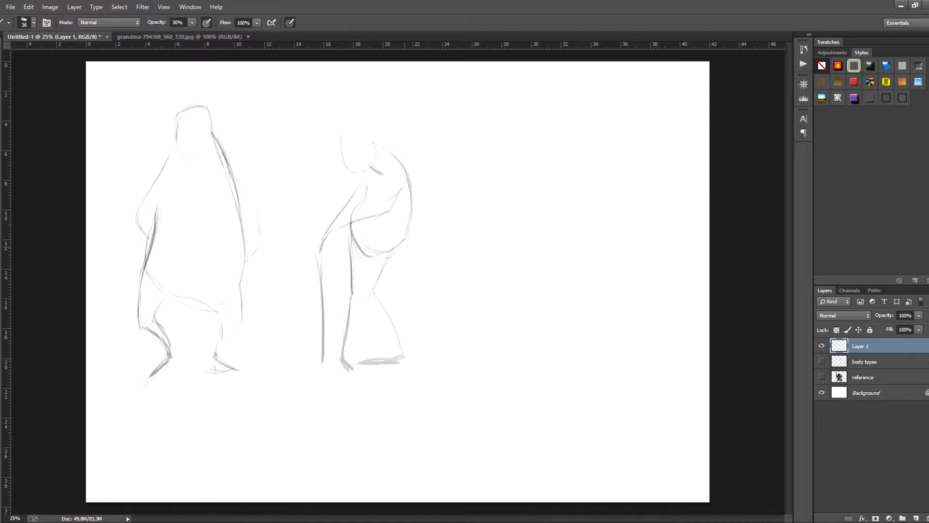
drag(399, 243, 373, 296)
drag(375, 290, 408, 359)
drag(406, 360, 396, 362)
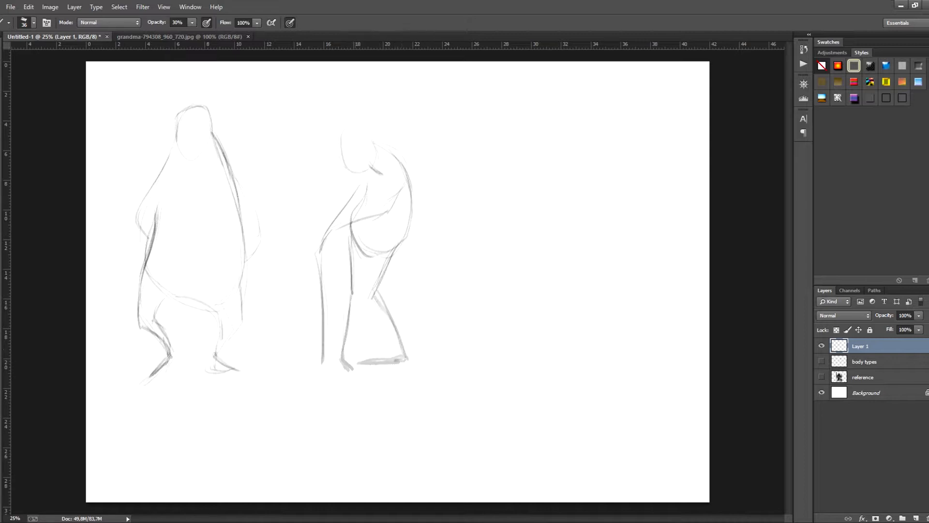
- Refine the hunched figure's head and upper back, then define the walking stick, forearm, belly and front thigh
mouse_move(353, 165)
mouse_down()
mouse_move(348, 138)
mouse_move(379, 158)
mouse_move(367, 126)
mouse_move(412, 191)
mouse_up()
drag(382, 147, 409, 178)
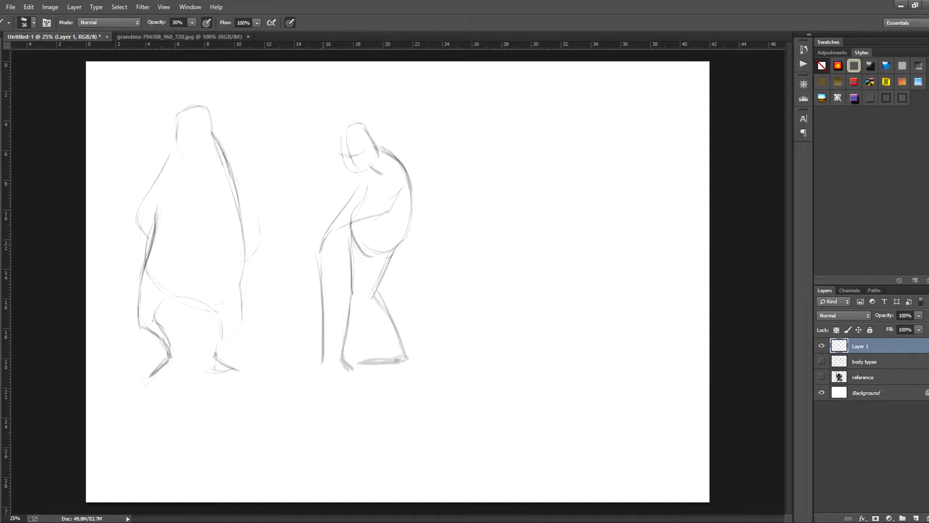
drag(319, 237, 322, 291)
drag(328, 253, 328, 321)
drag(325, 237, 376, 216)
mouse_move(368, 171)
mouse_down()
mouse_move(355, 239)
mouse_move(363, 250)
mouse_up()
mouse_move(355, 212)
mouse_down()
mouse_move(370, 251)
mouse_move(383, 253)
mouse_move(349, 298)
mouse_up()
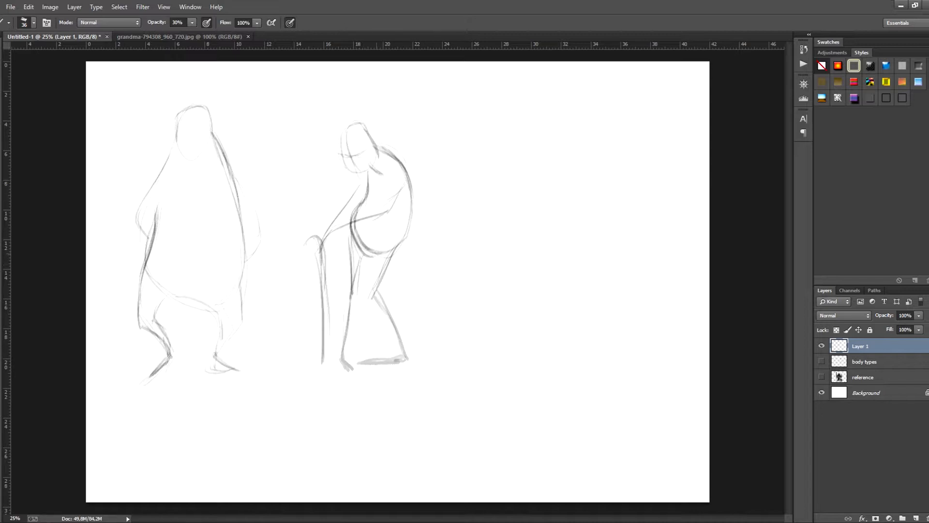
- Reshape the hunched figure's legs with knee and calf contours, and add a firmer jaw and a torso center line
mouse_move(377, 252)
mouse_down()
mouse_move(373, 296)
mouse_move(341, 361)
mouse_up()
drag(378, 292, 401, 320)
drag(401, 319, 407, 355)
drag(379, 306, 403, 344)
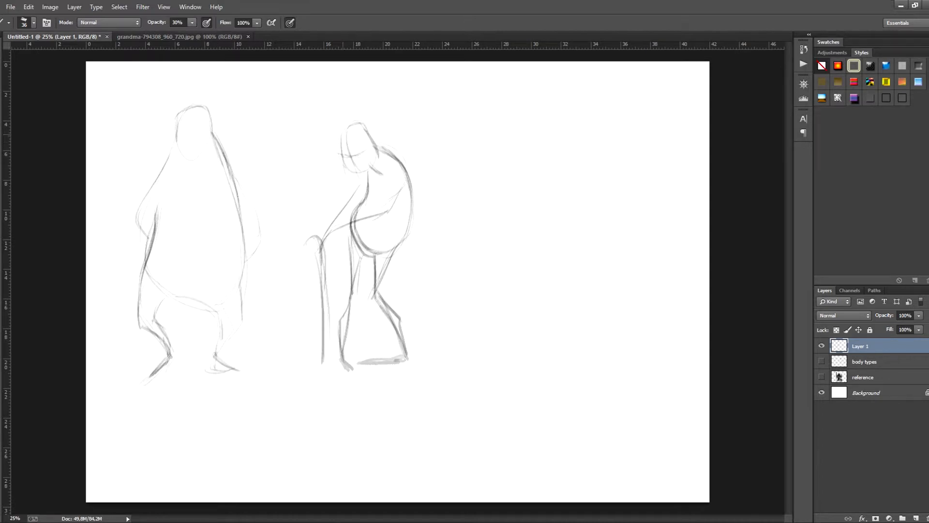
mouse_move(341, 145)
mouse_down()
mouse_move(346, 172)
mouse_move(374, 164)
mouse_up()
drag(372, 216, 372, 252)
- Add a curved torso center line and facial guide lines to the bulky figure
drag(194, 191, 177, 304)
drag(180, 268, 177, 287)
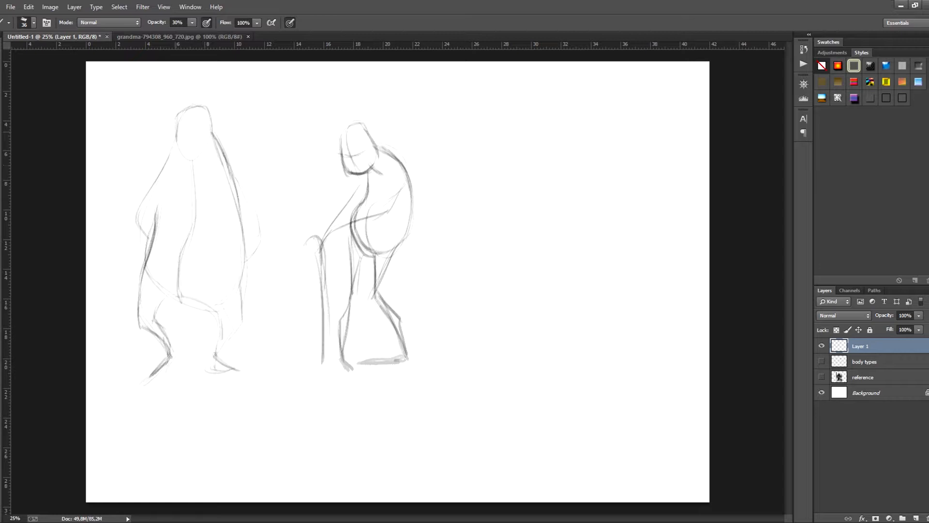
mouse_move(176, 138)
mouse_down()
mouse_move(192, 141)
mouse_move(185, 153)
mouse_up()
- Sketch a third, heavyset figure with head, round belly, legs and feet to the right of the hunched figure
mouse_move(524, 154)
mouse_down()
mouse_move(509, 127)
mouse_move(530, 153)
mouse_move(558, 164)
mouse_move(556, 199)
mouse_up()
drag(502, 177, 497, 202)
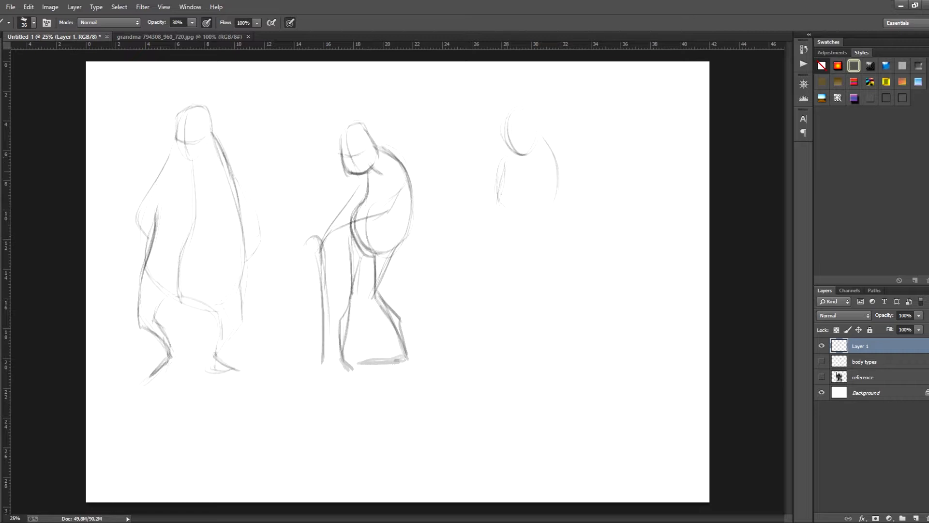
mouse_move(487, 234)
mouse_down()
mouse_move(493, 269)
mouse_move(540, 274)
mouse_up()
mouse_move(553, 154)
mouse_down()
mouse_move(570, 234)
mouse_move(534, 275)
mouse_move(483, 291)
mouse_up()
mouse_move(485, 258)
mouse_down()
mouse_move(483, 291)
mouse_move(537, 350)
mouse_up()
mouse_move(537, 300)
mouse_down()
mouse_move(542, 356)
mouse_move(491, 365)
mouse_up()
mouse_move(545, 359)
mouse_down()
mouse_move(520, 374)
mouse_move(528, 370)
mouse_up()
drag(537, 341, 541, 361)
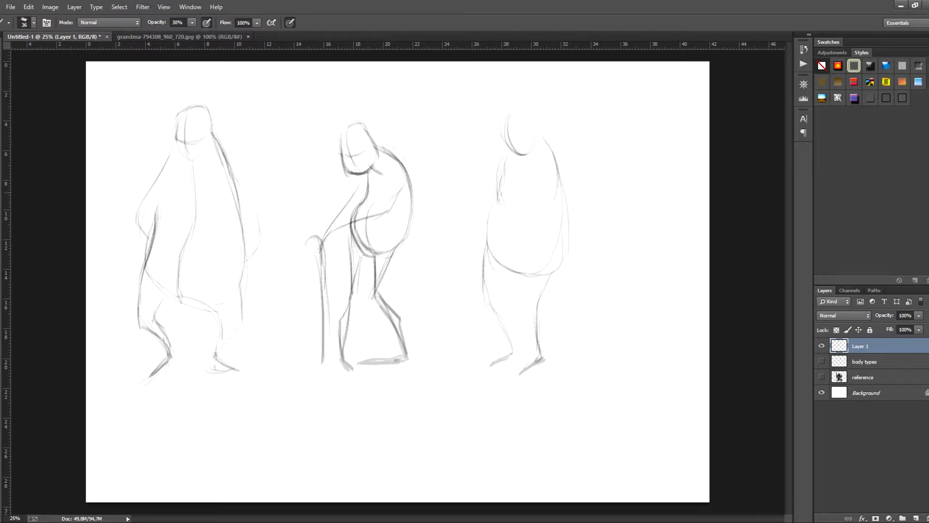
- Draw the heavyset figure's arm extended forward onto a walking stick
mouse_move(489, 215)
mouse_down()
mouse_move(458, 226)
mouse_move(452, 352)
mouse_up()
drag(448, 237, 448, 361)
drag(450, 246, 450, 359)
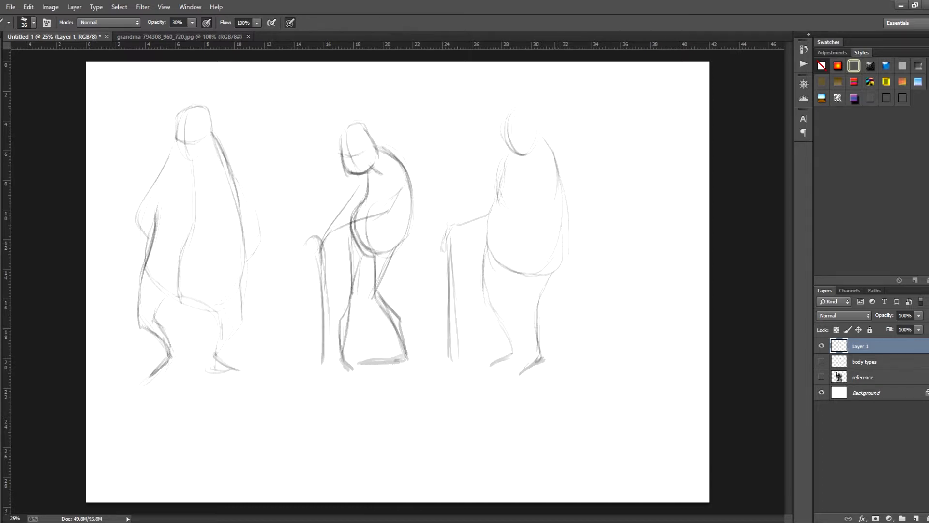
- Define the heavyset figure's head, breasts and back arm, and darken its chest and back contours
mouse_move(552, 152)
mouse_down()
mouse_move(583, 228)
mouse_move(565, 248)
mouse_move(569, 182)
mouse_move(563, 244)
mouse_up()
mouse_move(511, 111)
mouse_down()
mouse_move(518, 155)
mouse_move(540, 121)
mouse_move(514, 153)
mouse_up()
drag(512, 124, 543, 127)
mouse_move(501, 164)
mouse_down()
mouse_move(491, 202)
mouse_move(553, 209)
mouse_move(491, 191)
mouse_move(483, 260)
mouse_up()
drag(499, 201, 482, 261)
drag(552, 148, 566, 255)
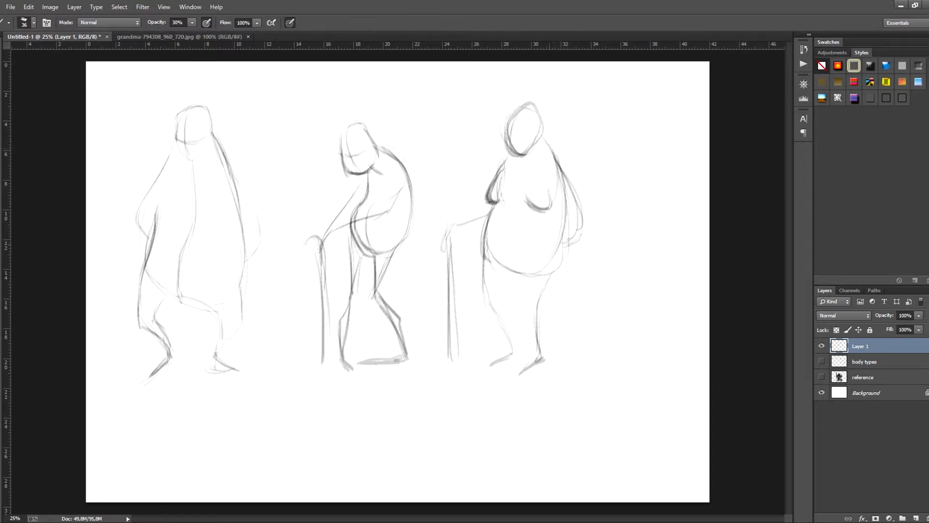
- Reinforce the heavyset figure's lower belly and leg contours and add facial guide lines
drag(565, 222, 552, 264)
mouse_move(495, 259)
mouse_down()
mouse_move(543, 273)
mouse_move(503, 315)
mouse_move(515, 336)
mouse_up()
drag(535, 273, 540, 337)
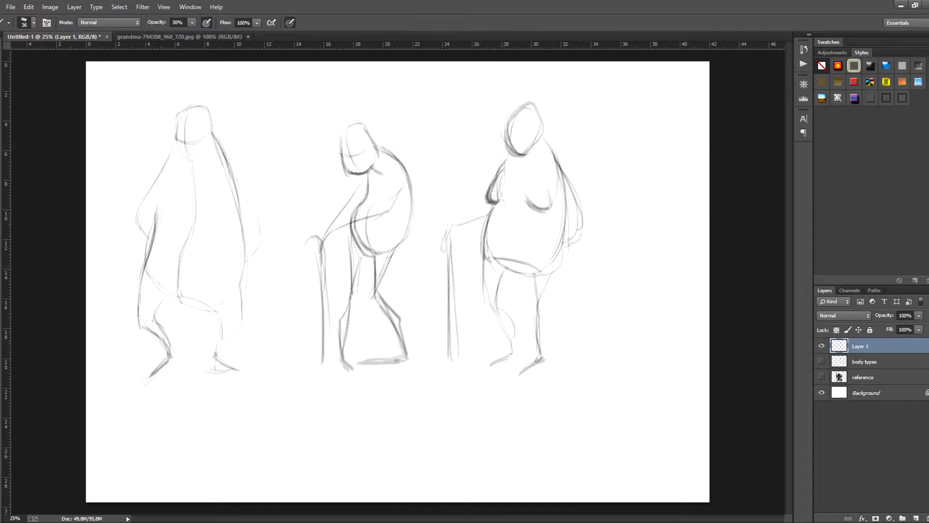
mouse_move(510, 127)
mouse_down()
mouse_move(537, 129)
mouse_move(517, 148)
mouse_up()
- Scale the three figures down to 84.47% and move them toward the upper-left part of the canvas
key(ctrl+t)
drag(592, 99, 515, 145)
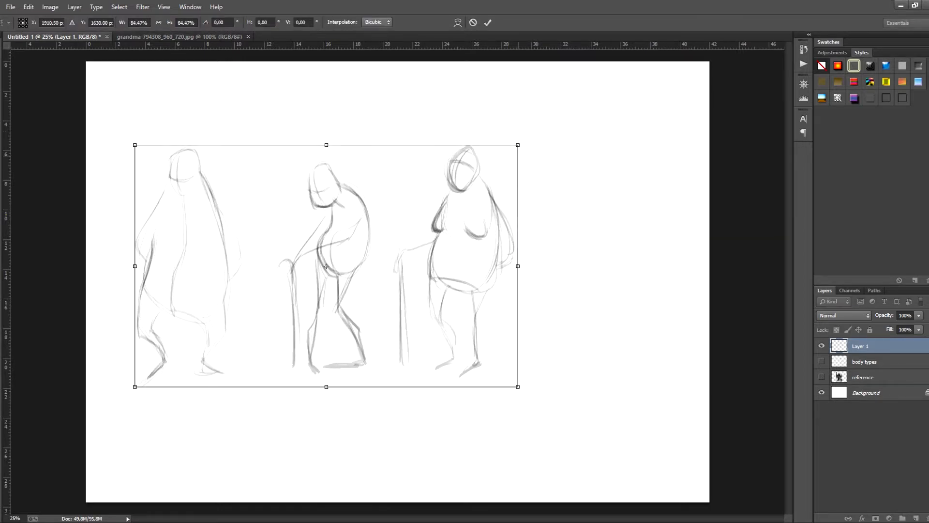
drag(479, 185, 472, 172)
drag(319, 254, 303, 208)
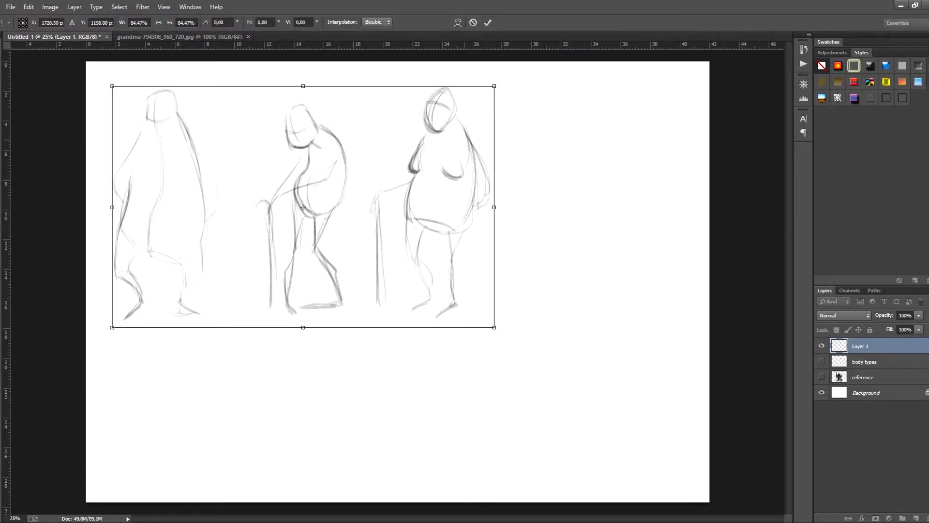
key(Return)
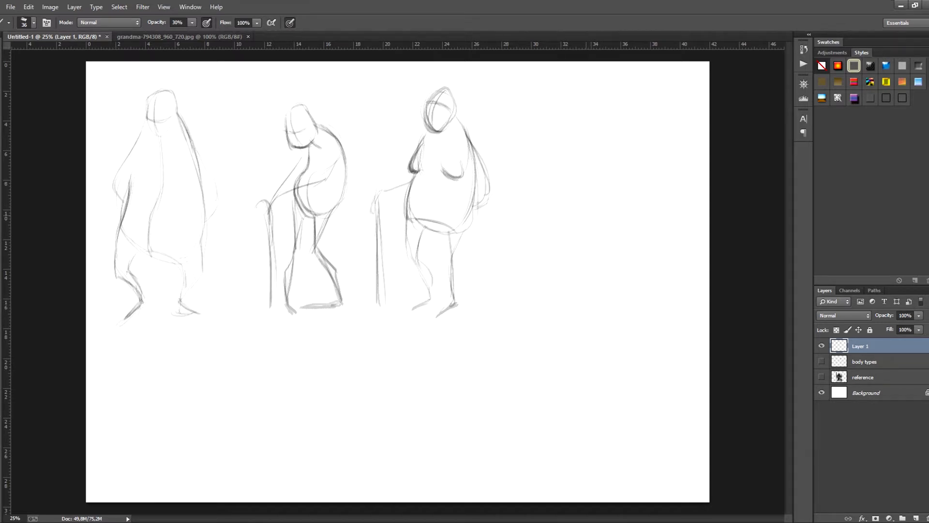
- Sketch a fourth figure right of the others with a head, rounded torso, bent arm, extended arm on a stick, leg and foot
drag(594, 251, 616, 227)
drag(573, 328, 617, 355)
mouse_move(576, 247)
mouse_down()
mouse_move(538, 296)
mouse_move(584, 348)
mouse_up()
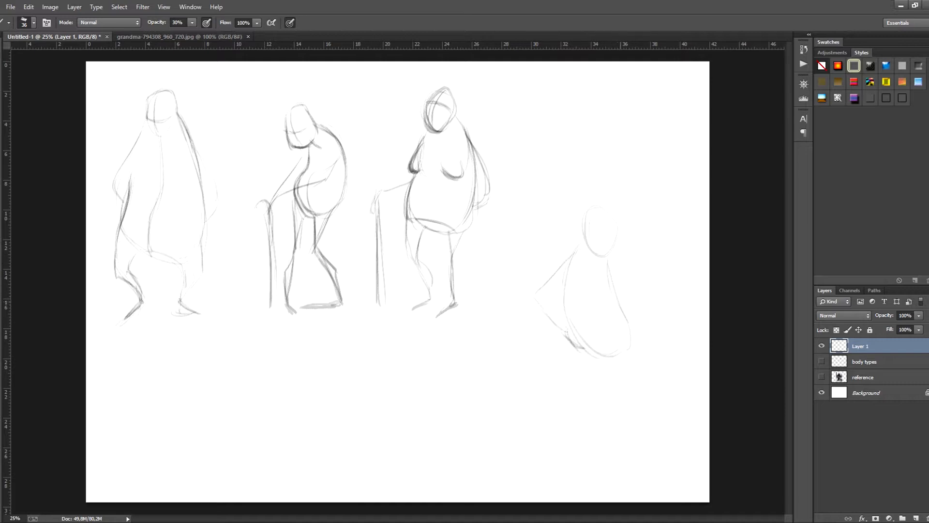
mouse_move(629, 311)
mouse_down()
mouse_move(672, 321)
mouse_move(676, 462)
mouse_up()
mouse_move(581, 460)
mouse_down()
mouse_move(613, 455)
mouse_move(621, 464)
mouse_up()
drag(580, 459, 622, 459)
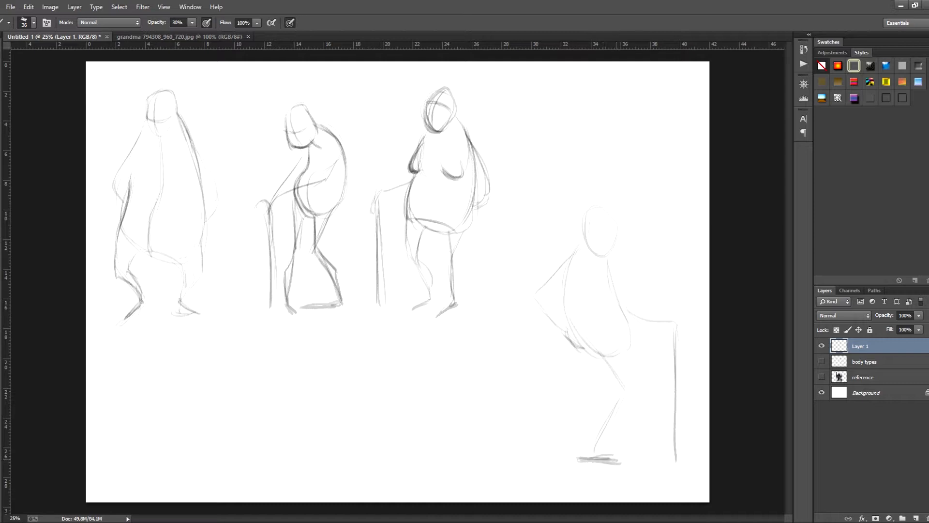
- Build up the fourth figure's bent legs and add its second foot
drag(621, 403, 585, 463)
drag(606, 427, 595, 448)
mouse_move(630, 356)
mouse_down()
mouse_move(633, 399)
mouse_move(612, 438)
mouse_move(652, 458)
mouse_up()
drag(615, 403, 583, 460)
drag(606, 441, 579, 460)
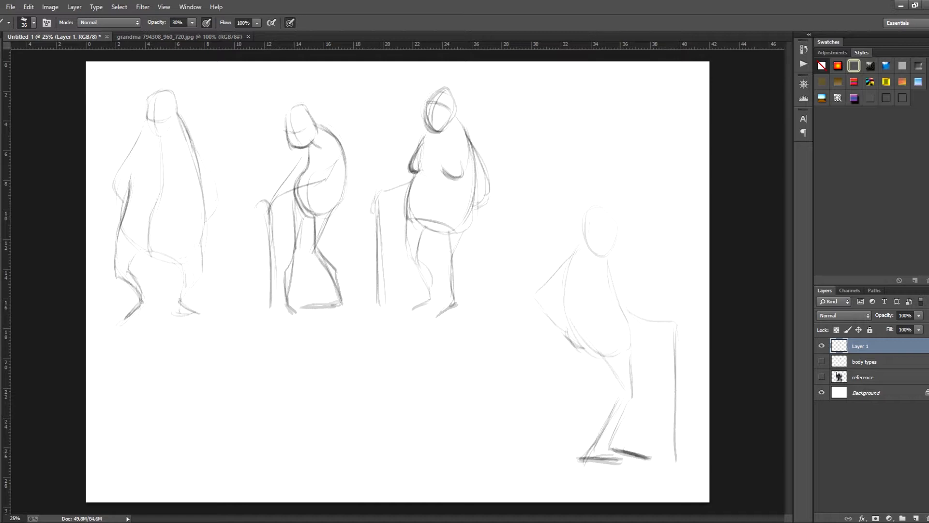
- Add the fourth figure's facial guide line and neck, and reinforce its shoulder and chest contours
drag(589, 228, 618, 229)
mouse_move(589, 230)
mouse_down()
mouse_move(617, 231)
mouse_move(565, 308)
mouse_up()
drag(608, 266, 614, 294)
mouse_move(580, 242)
mouse_down()
mouse_move(560, 267)
mouse_move(588, 264)
mouse_move(591, 273)
mouse_up()
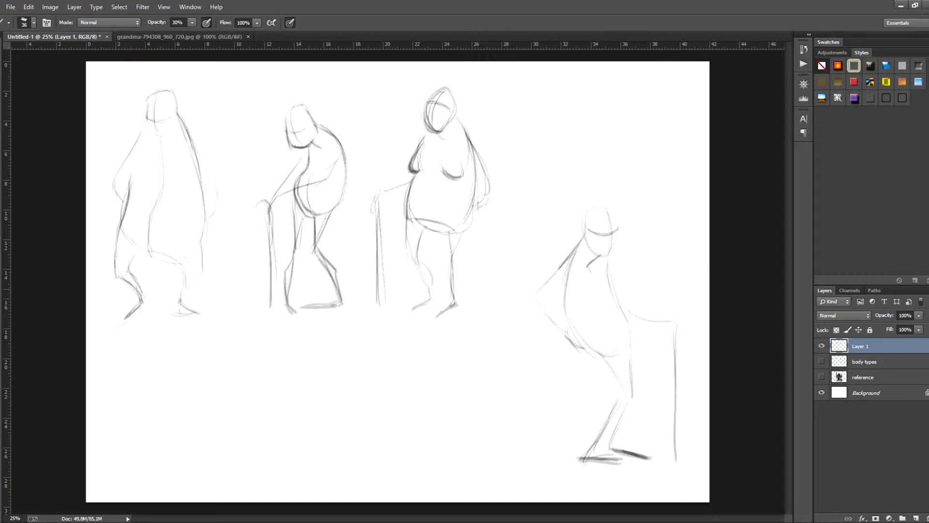
- Select the fourth figure, scale it down to line up with the others, and shift the whole row toward the canvas's vertical centre
key(l)
mouse_move(649, 273)
mouse_down()
mouse_move(652, 244)
mouse_move(519, 341)
mouse_move(686, 470)
mouse_move(653, 252)
mouse_move(649, 272)
mouse_up()
key(v)
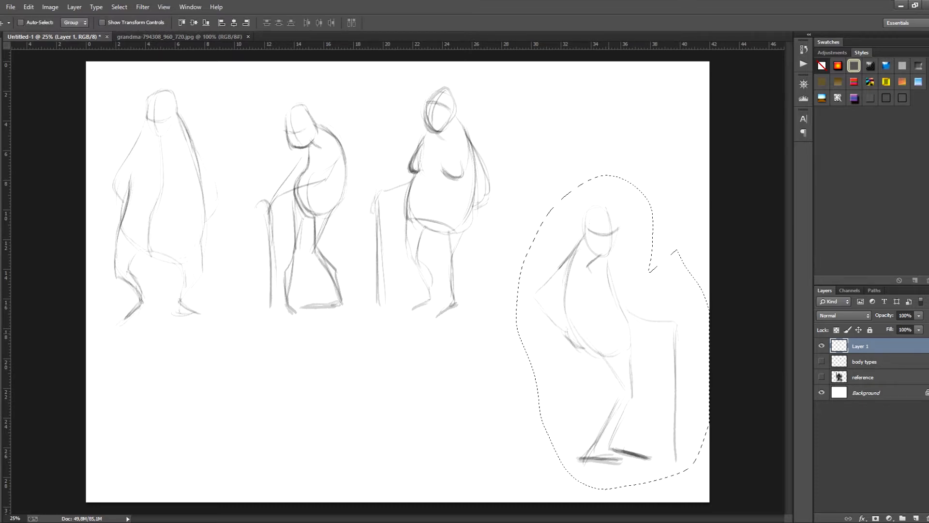
mouse_move(611, 308)
mouse_down()
mouse_move(577, 180)
mouse_move(583, 190)
mouse_up()
key(ctrl+t)
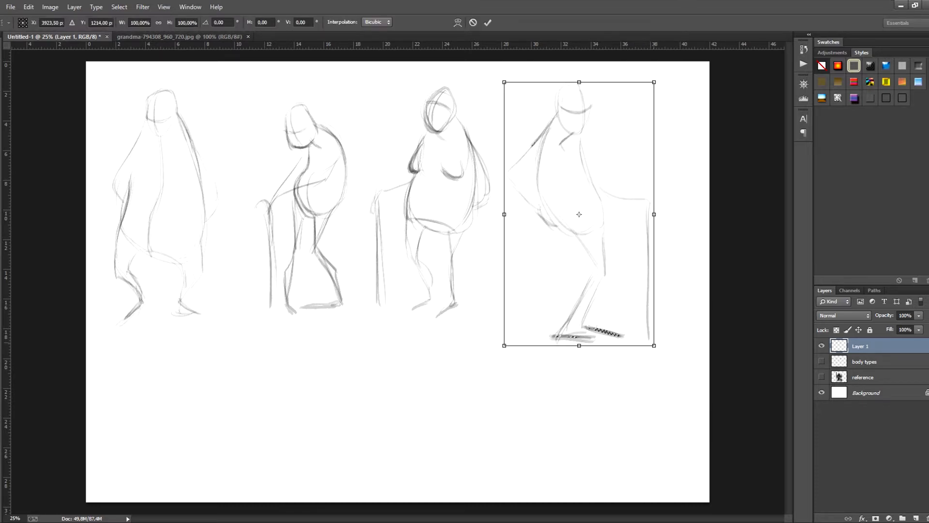
drag(660, 338, 632, 309)
drag(575, 206, 597, 215)
key(Return)
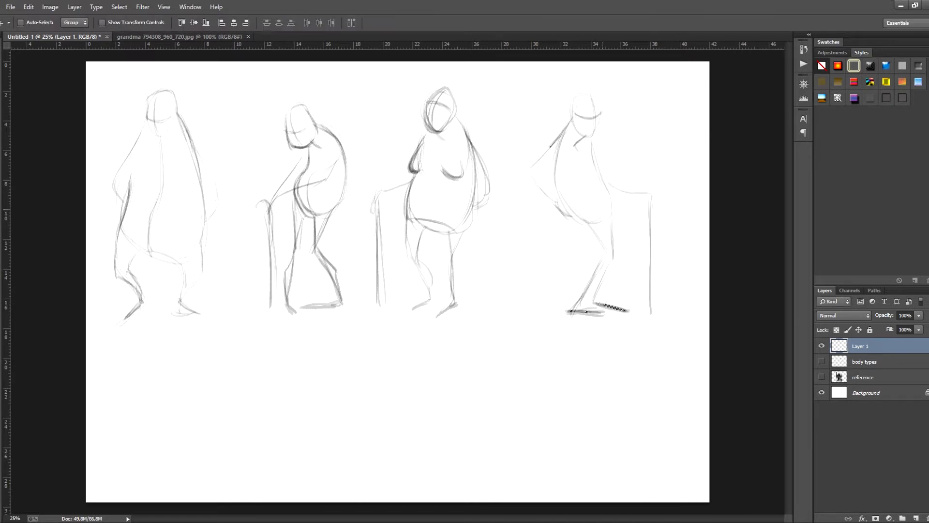
mouse_move(443, 206)
mouse_down()
mouse_move(458, 234)
mouse_move(444, 203)
mouse_up()
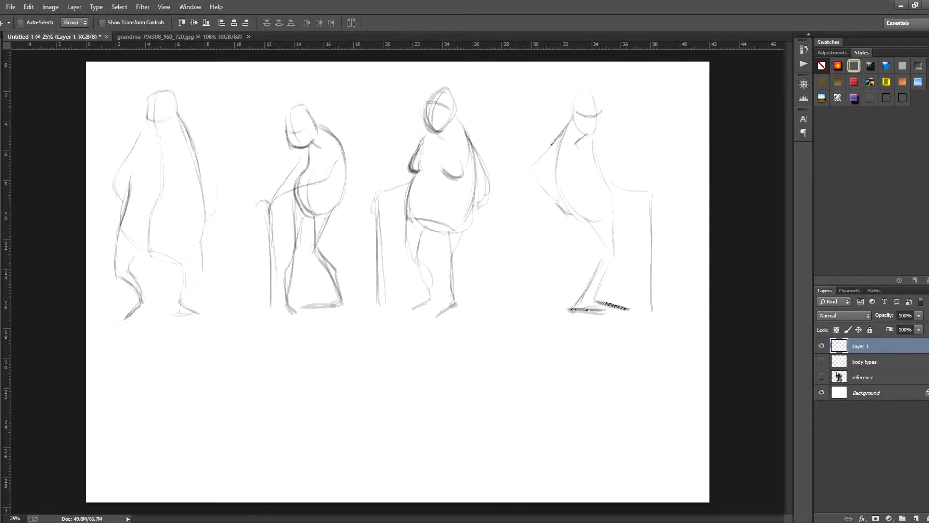
key(ctrl+d)
drag(457, 188, 469, 254)
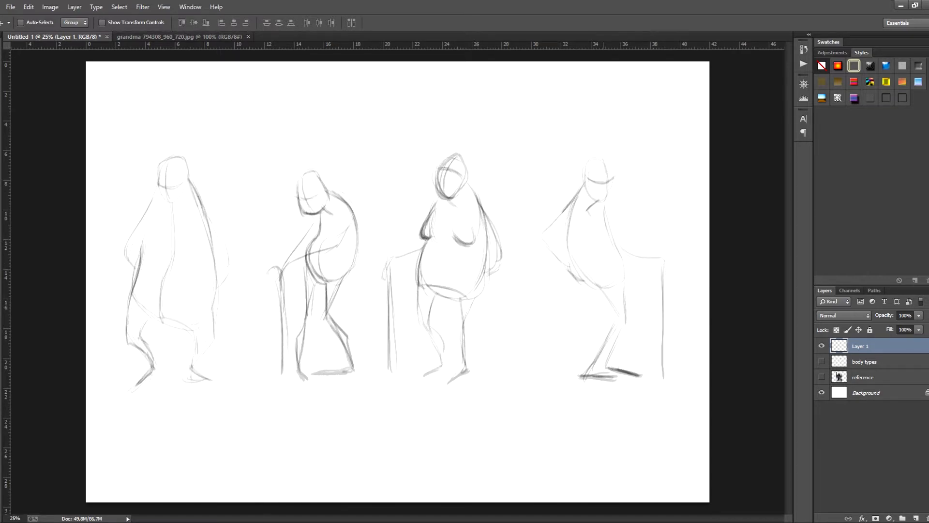
- Draw sagging breasts on the first figure and strengthen the contour along its side
key(b)
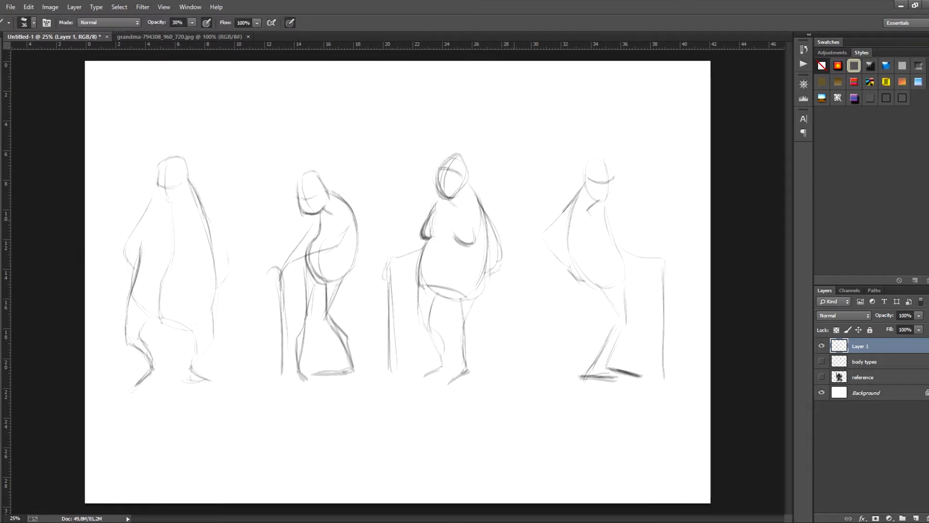
key(ctrl+plus)
drag(127, 271, 350, 269)
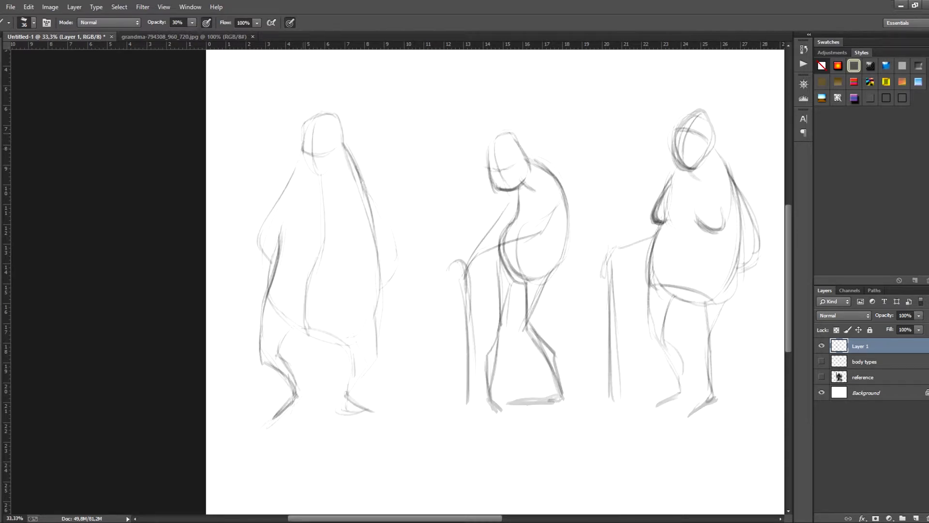
drag(290, 201, 280, 246)
key(ctrl+alt+z)
key(ctrl+alt+z)
mouse_move(292, 198)
mouse_down()
mouse_move(278, 233)
mouse_move(299, 230)
mouse_move(277, 241)
mouse_up()
drag(330, 226, 371, 242)
drag(377, 202, 369, 240)
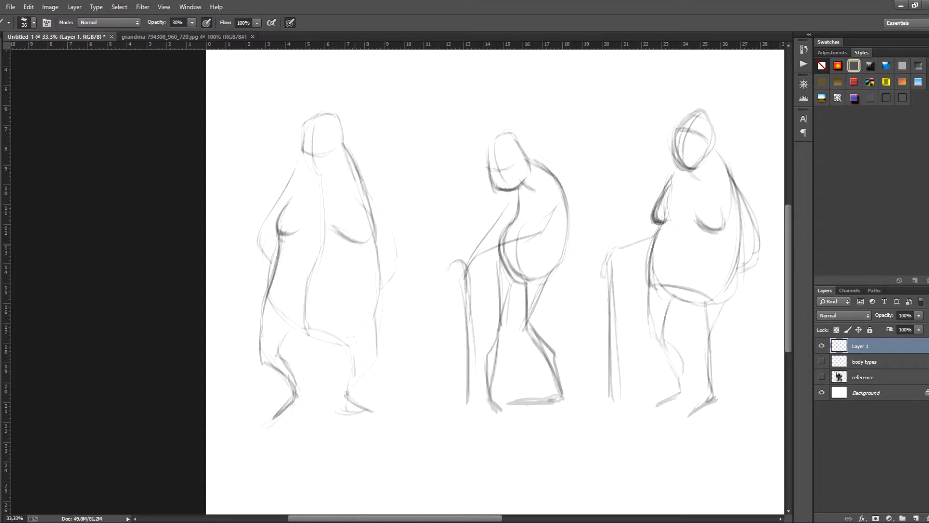
mouse_move(285, 211)
mouse_down()
mouse_move(275, 245)
mouse_move(274, 231)
mouse_up()
drag(274, 232, 297, 231)
drag(383, 263, 374, 315)
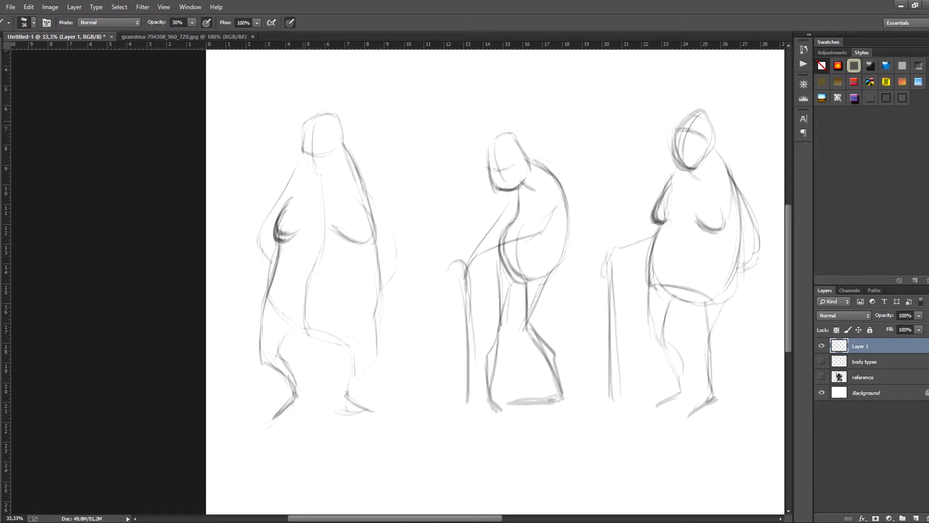
- Draw the first figure's pulled-back hair with a small bun on top of the head
drag(300, 128, 303, 155)
mouse_move(301, 126)
mouse_down()
mouse_move(293, 140)
mouse_move(292, 125)
mouse_move(336, 100)
mouse_move(347, 139)
mouse_up()
drag(300, 129, 304, 139)
mouse_move(318, 108)
mouse_down()
mouse_move(300, 130)
mouse_move(337, 123)
mouse_move(341, 134)
mouse_up()
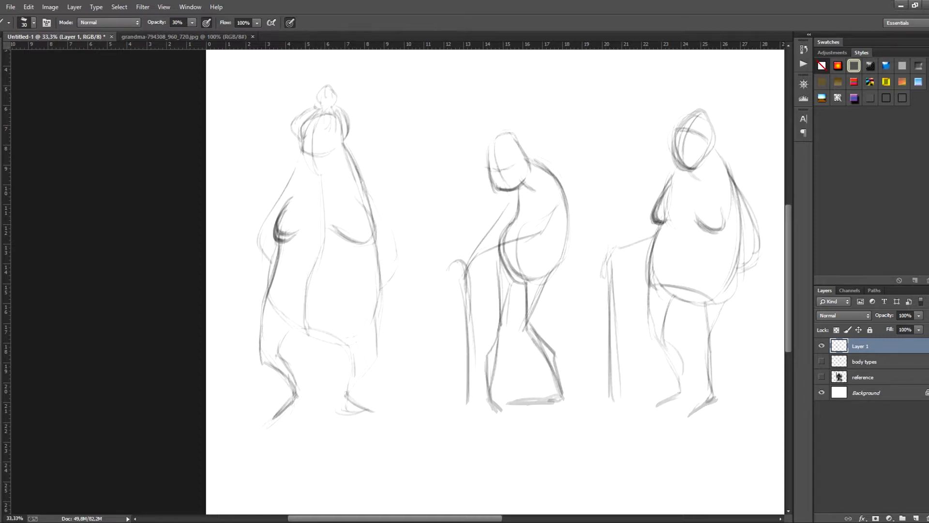
- Draw the first figure's ear, aged facial features and heavy square jaw
mouse_move(343, 139)
mouse_down()
mouse_move(351, 131)
mouse_move(347, 150)
mouse_up()
mouse_move(308, 156)
mouse_down()
mouse_move(321, 160)
mouse_move(301, 171)
mouse_move(332, 175)
mouse_move(341, 150)
mouse_move(318, 173)
mouse_move(326, 168)
mouse_move(325, 176)
mouse_move(309, 173)
mouse_up()
drag(309, 171, 339, 174)
mouse_move(343, 158)
mouse_down()
mouse_move(336, 174)
mouse_move(334, 143)
mouse_move(302, 151)
mouse_move(329, 168)
mouse_up()
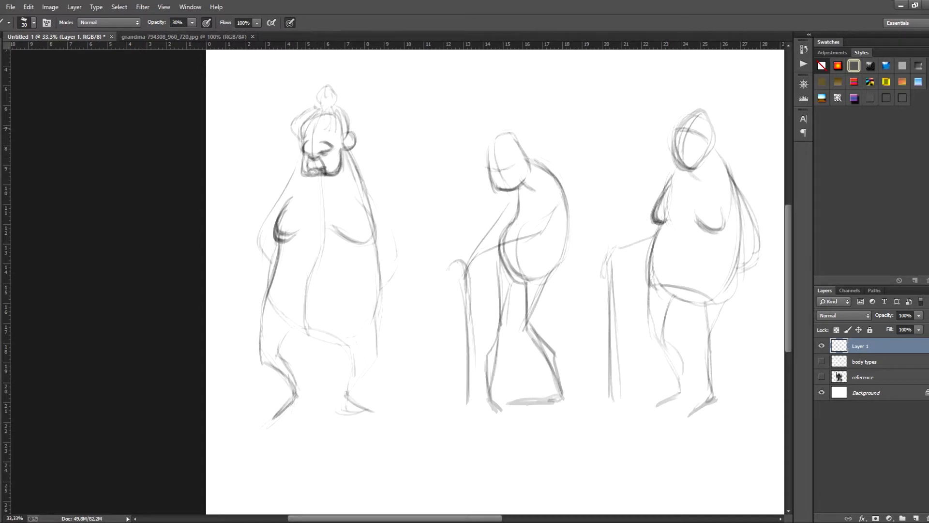
- Darken the first figure's hair and cheek contours, add a hairpin through the bun and reinforce the shoulder line
drag(292, 123, 301, 157)
mouse_move(300, 140)
mouse_down()
mouse_move(301, 157)
mouse_move(351, 149)
mouse_move(344, 155)
mouse_up()
drag(307, 99, 347, 90)
drag(352, 152, 371, 212)
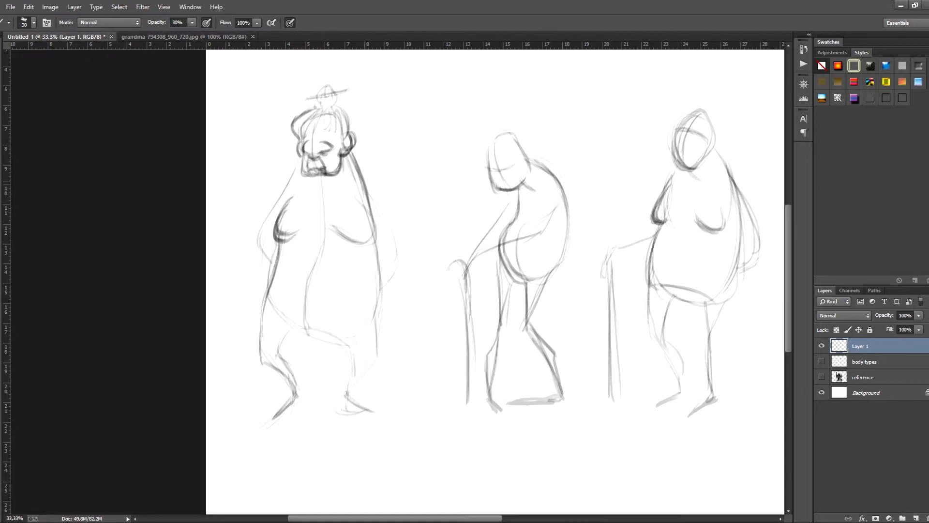
- Draw the garment's neckline across the first figure's upper chest and mark a sleeve edge on the arm
drag(304, 186, 275, 222)
mouse_move(358, 186)
mouse_down()
mouse_move(305, 202)
mouse_move(358, 185)
mouse_up()
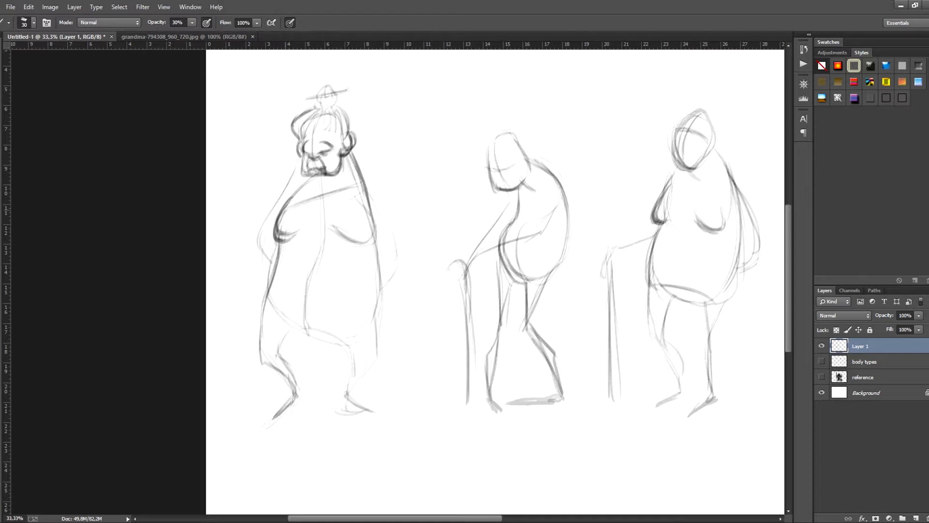
drag(301, 158, 288, 196)
- Draw a curved skirt hem above the first figure's knees and darken the skirt's side edges
drag(259, 337, 264, 386)
drag(295, 346, 316, 353)
mouse_move(264, 341)
mouse_down()
mouse_move(334, 362)
mouse_move(389, 333)
mouse_up()
mouse_move(285, 335)
mouse_down()
mouse_move(340, 355)
mouse_move(382, 334)
mouse_move(375, 247)
mouse_up()
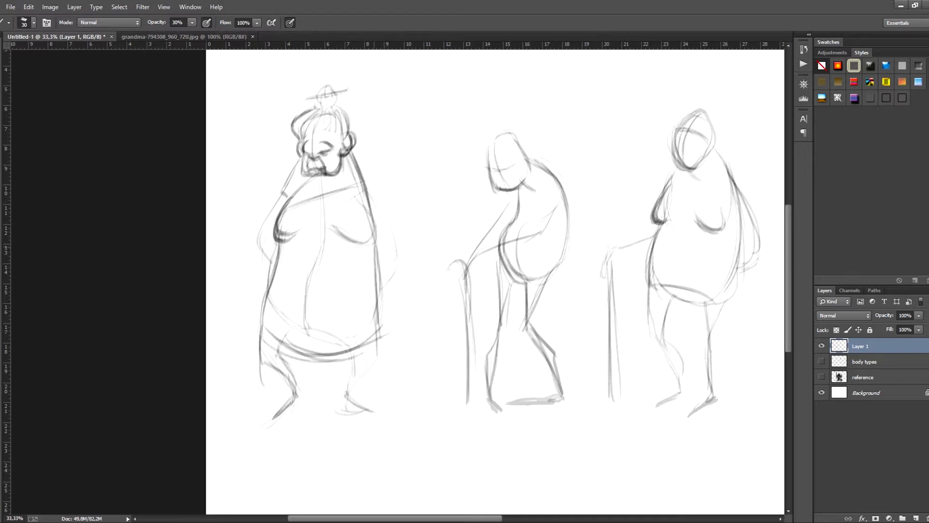
drag(381, 339, 375, 252)
- Add an overlapping wrap line on the first figure's chest and curved bands below the breasts and around the waist
drag(320, 196, 367, 211)
mouse_move(320, 194)
mouse_down()
mouse_move(372, 213)
mouse_move(363, 212)
mouse_up()
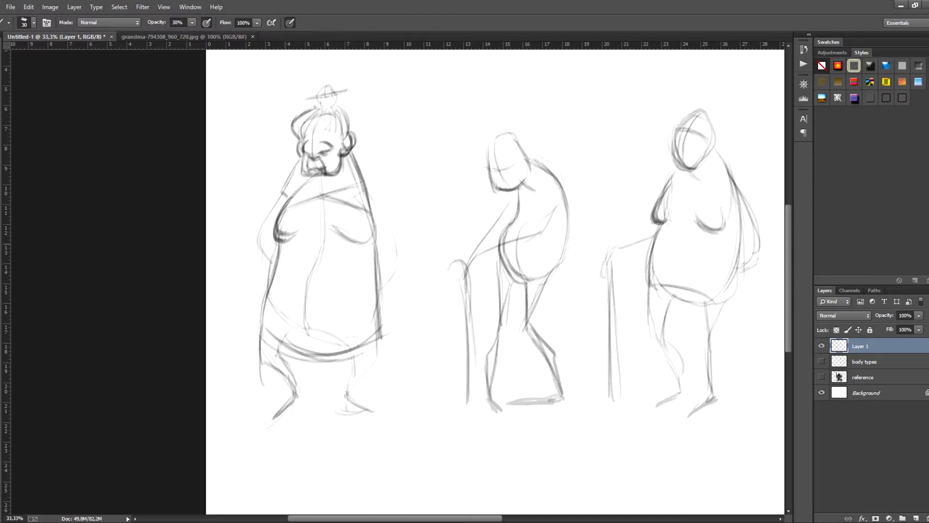
mouse_move(272, 267)
mouse_down()
mouse_move(302, 280)
mouse_move(372, 275)
mouse_up()
drag(278, 287, 328, 292)
drag(282, 236, 371, 242)
drag(311, 244, 365, 238)
drag(304, 292, 376, 280)
drag(331, 291, 372, 278)
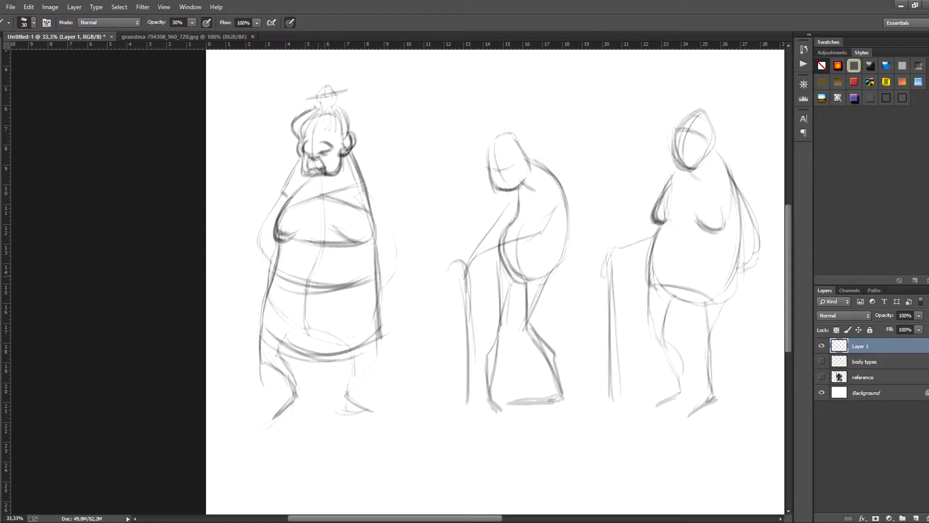
- Define the outer contours of both of the first figure's arms and reinforce the jaw
drag(364, 185, 399, 259)
mouse_move(352, 154)
mouse_down()
mouse_move(393, 237)
mouse_move(380, 278)
mouse_up()
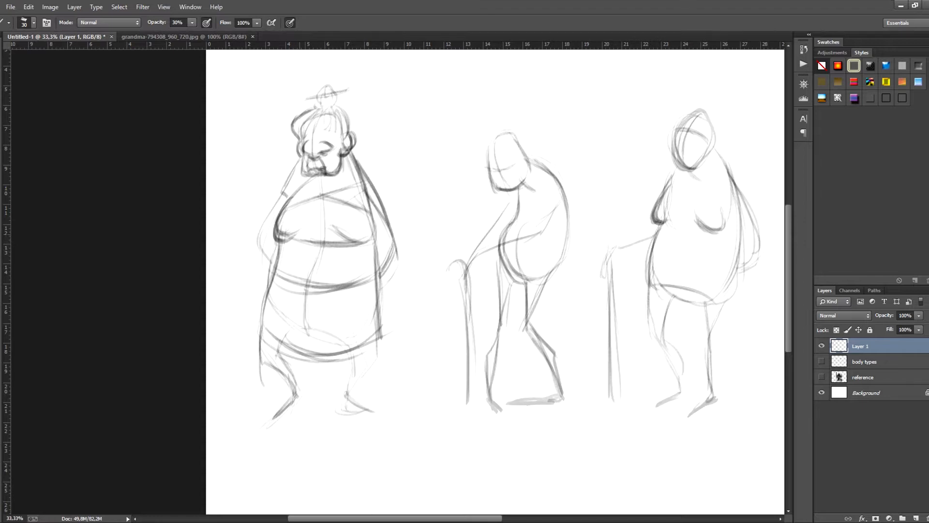
drag(281, 194, 261, 267)
drag(278, 234, 261, 270)
drag(300, 151, 306, 177)
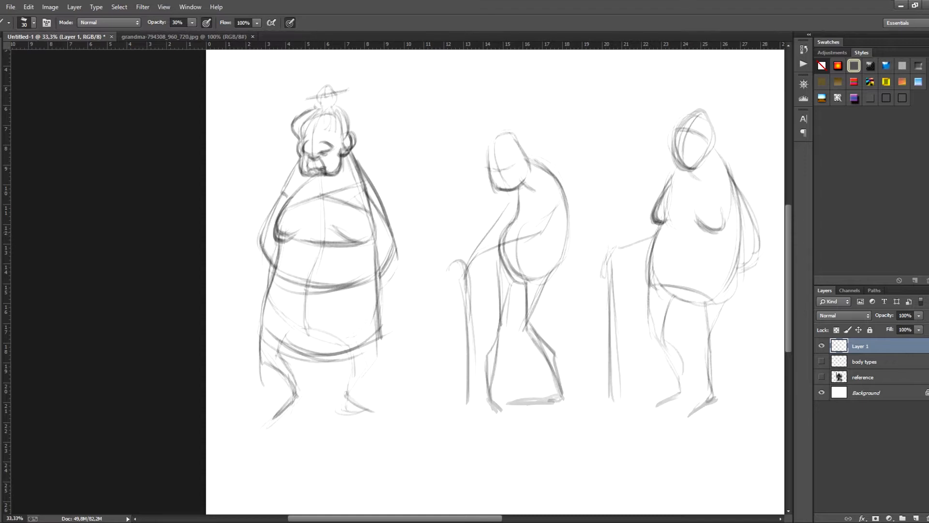
- Draw the upper border of a decorative band above the skirt hem and begin its short vertical strokes
drag(281, 248, 277, 269)
mouse_move(275, 327)
mouse_down()
mouse_move(265, 340)
mouse_move(272, 335)
mouse_up()
drag(285, 314, 280, 336)
drag(292, 320, 287, 343)
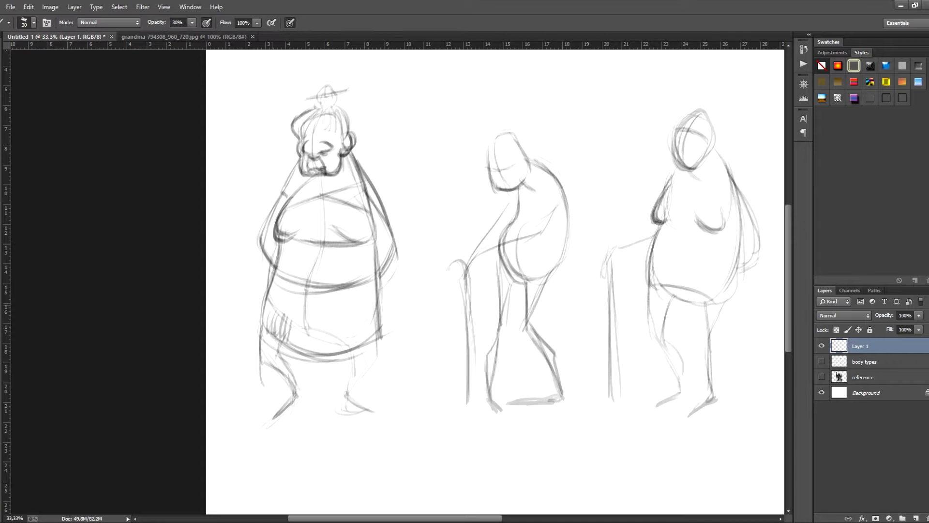
drag(265, 299, 295, 328)
mouse_move(272, 303)
mouse_down()
mouse_move(304, 327)
mouse_move(348, 323)
mouse_up()
drag(313, 328, 372, 315)
drag(342, 324, 363, 316)
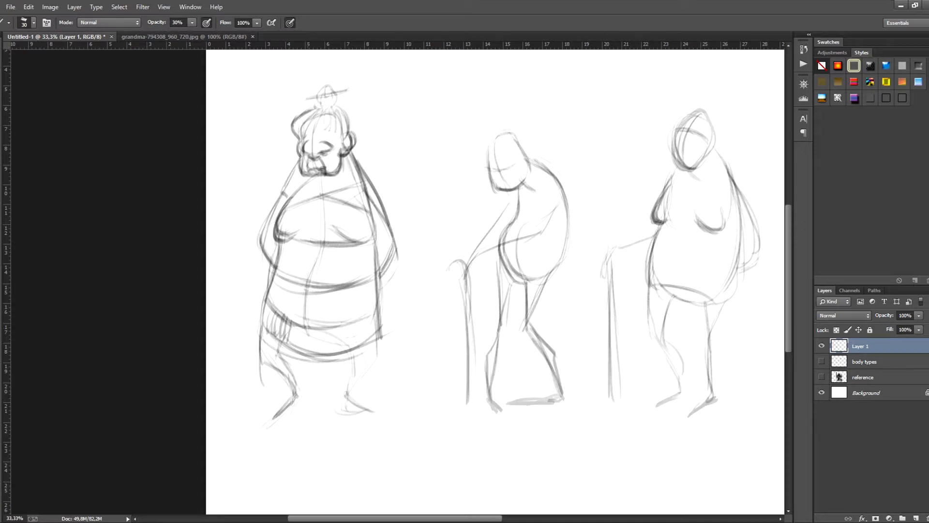
- Fill the rest of the skirt's hem band with short vertical pattern strokes
mouse_move(299, 328)
mouse_down()
mouse_move(302, 345)
mouse_move(305, 327)
mouse_up()
mouse_move(314, 323)
mouse_down()
mouse_move(312, 348)
mouse_move(319, 327)
mouse_up()
mouse_move(325, 325)
mouse_down()
mouse_move(326, 349)
mouse_move(333, 323)
mouse_up()
mouse_move(341, 323)
mouse_down()
mouse_move(343, 347)
mouse_move(348, 322)
mouse_up()
mouse_move(350, 320)
mouse_down()
mouse_move(354, 341)
mouse_move(359, 320)
mouse_up()
mouse_move(365, 318)
mouse_down()
mouse_move(368, 338)
mouse_move(373, 319)
mouse_up()
drag(371, 325, 378, 335)
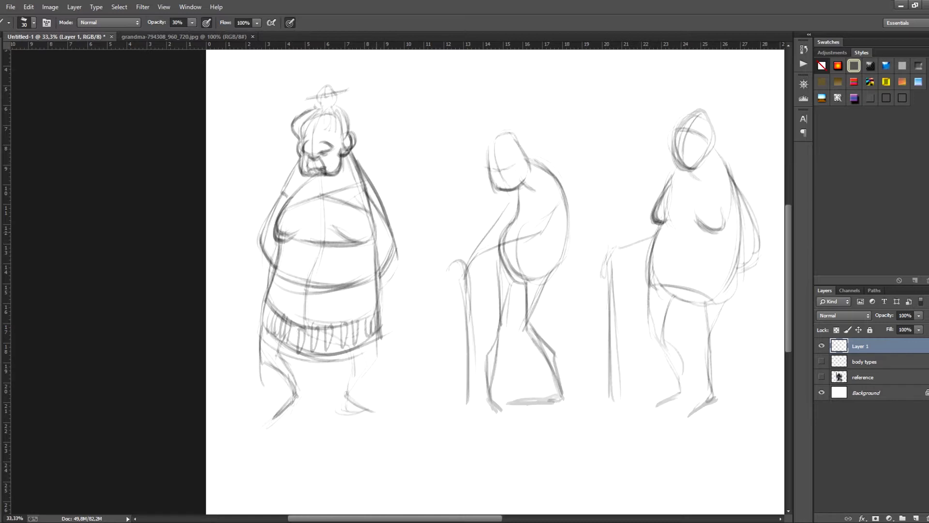
- Darken the first figure's forearm beside the hip and the garment's central fold line
mouse_move(382, 222)
mouse_down()
mouse_move(389, 280)
mouse_move(392, 266)
mouse_move(382, 279)
mouse_up()
drag(312, 265, 308, 284)
mouse_move(320, 244)
mouse_down()
mouse_move(306, 297)
mouse_move(309, 290)
mouse_up()
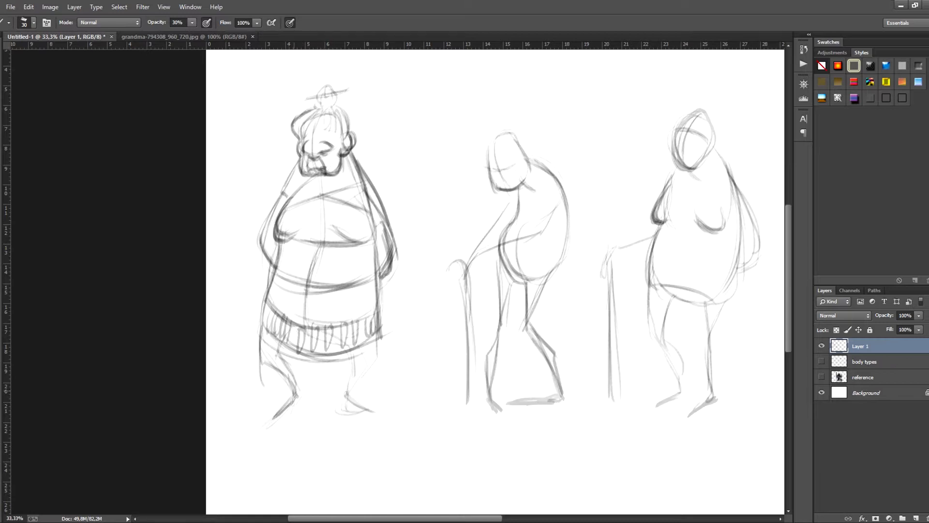
- Shade the first figure's feet and define its lower legs beneath the skirt
mouse_move(294, 393)
mouse_down()
mouse_move(268, 424)
mouse_move(275, 418)
mouse_up()
drag(345, 393, 365, 413)
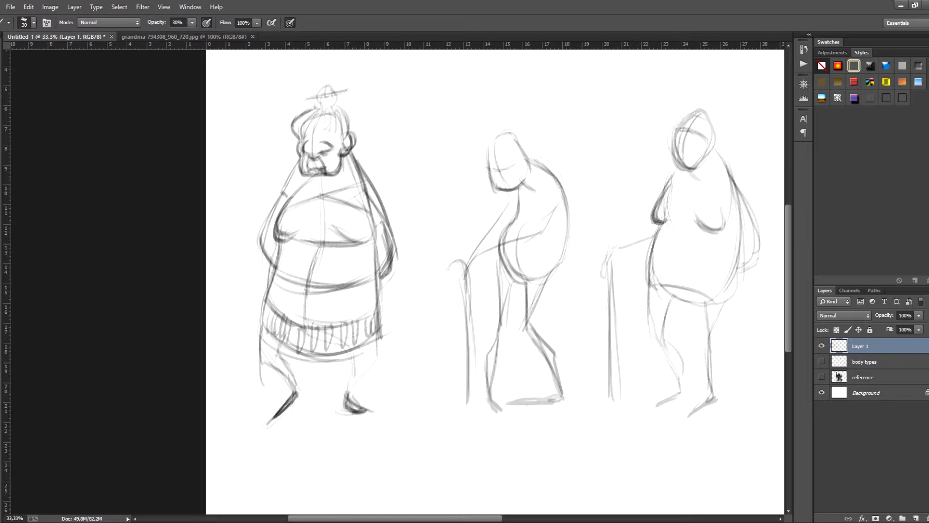
drag(372, 365, 361, 372)
drag(379, 341, 347, 393)
drag(276, 346, 296, 388)
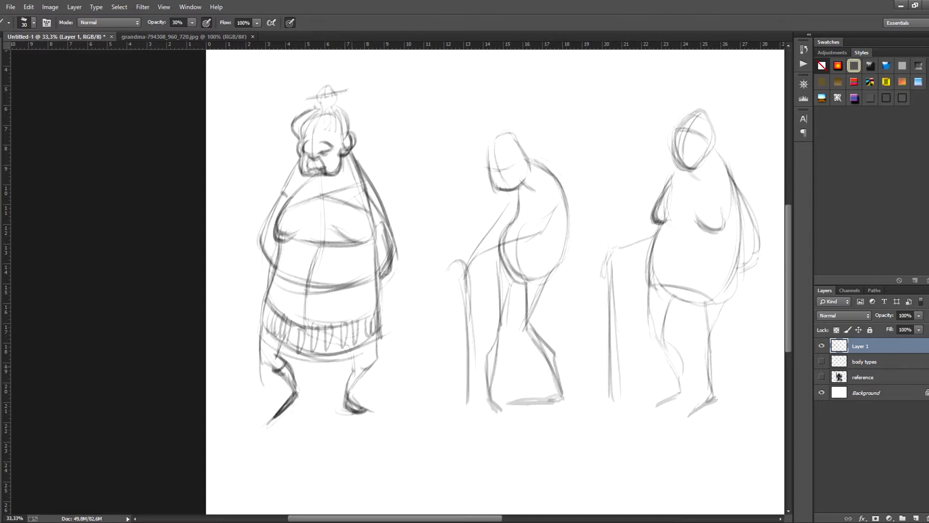
drag(363, 364, 353, 394)
drag(350, 367, 346, 400)
- Redraw the first figure's hair bun with a larger, darker outline
mouse_move(315, 99)
mouse_down()
mouse_move(320, 105)
mouse_move(338, 83)
mouse_up()
mouse_move(322, 105)
mouse_down()
mouse_move(342, 91)
mouse_move(339, 100)
mouse_up()
mouse_move(336, 86)
mouse_down()
mouse_move(340, 101)
mouse_move(309, 107)
mouse_move(324, 85)
mouse_move(335, 85)
mouse_move(332, 106)
mouse_up()
- Draw the hunched figure's hairline, ear and small bun at the back, and mark the brow
drag(544, 209, 432, 226)
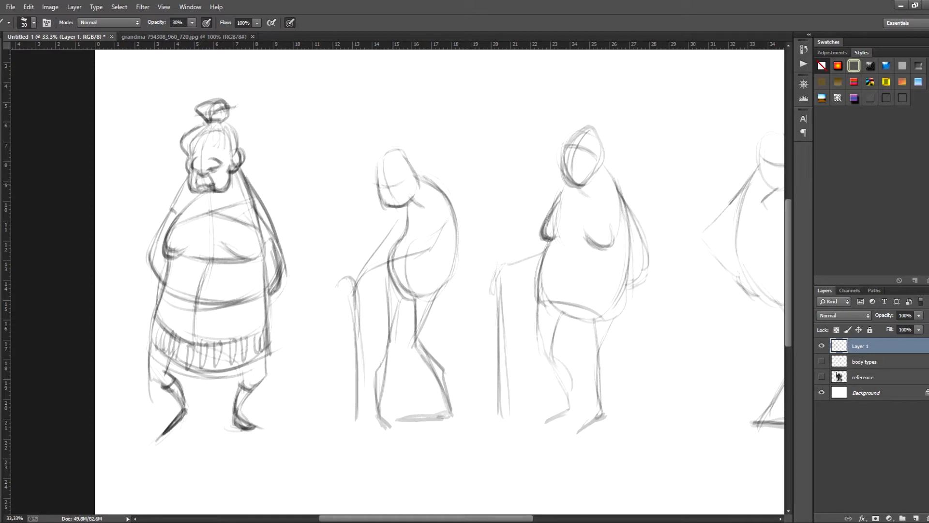
mouse_move(379, 172)
mouse_down()
mouse_move(385, 208)
mouse_move(394, 145)
mouse_move(418, 160)
mouse_move(416, 178)
mouse_move(424, 147)
mouse_up()
drag(368, 165, 381, 177)
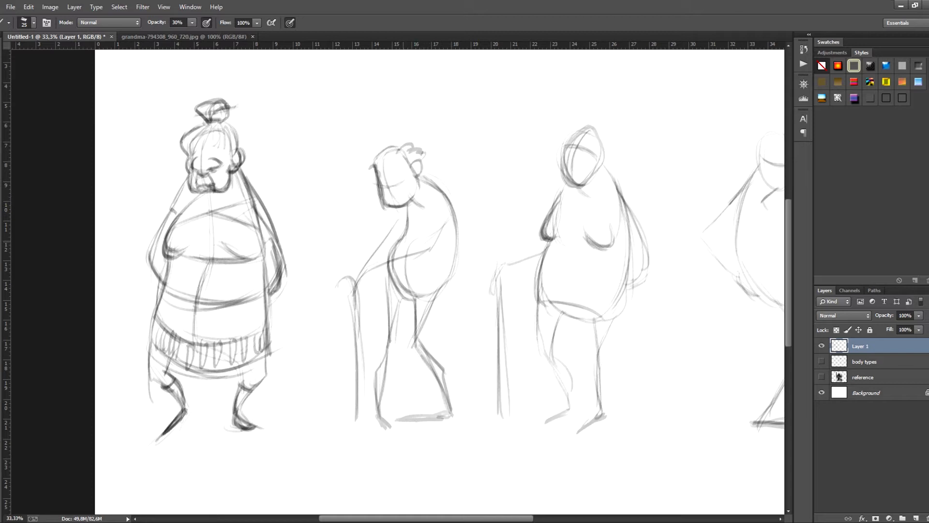
- Draw the hunched figure's waistline and short cuffed sleeve, and reinforce the arm leaning on the stick
mouse_move(411, 241)
mouse_down()
mouse_move(448, 231)
mouse_move(453, 252)
mouse_up()
mouse_move(433, 204)
mouse_down()
mouse_move(426, 247)
mouse_move(431, 238)
mouse_up()
key(e)
key(bracketleft)
key(bracketleft)
key(bracketleft)
key(bracketleft)
key(bracketleft)
key(bracketleft)
key(bracketleft)
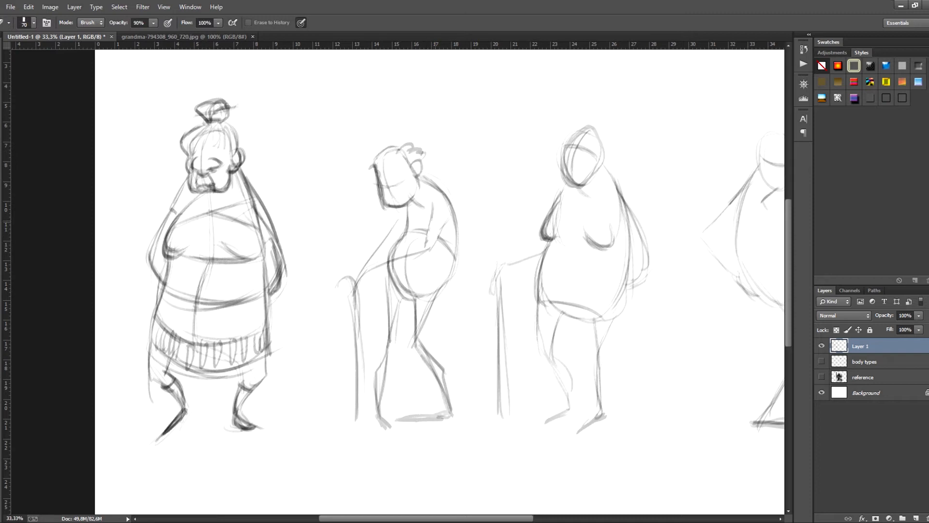
key(b)
mouse_move(433, 203)
mouse_down()
mouse_move(427, 245)
mouse_move(364, 275)
mouse_move(433, 248)
mouse_move(450, 208)
mouse_move(454, 230)
mouse_move(442, 191)
mouse_move(401, 231)
mouse_move(463, 248)
mouse_move(458, 256)
mouse_move(456, 231)
mouse_up()
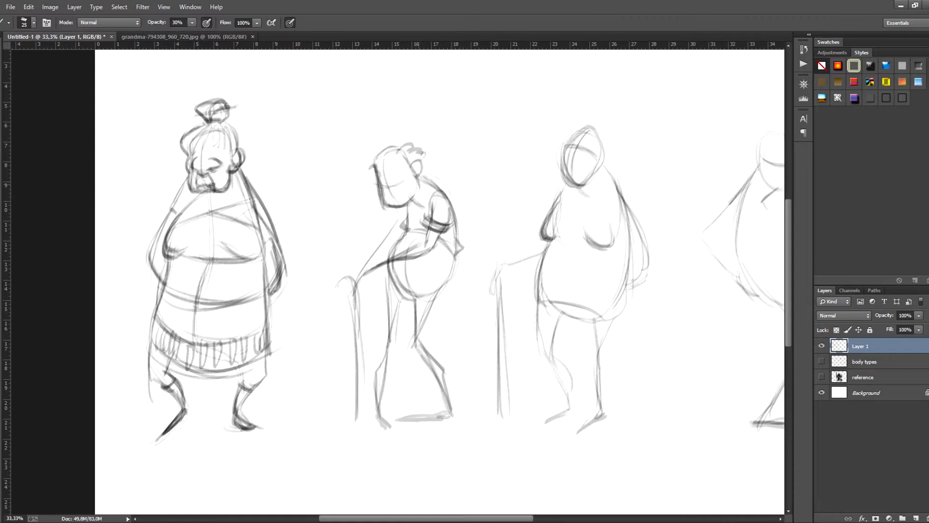
- Add a collar to the hunched figure, curve in a hip pocket, and mark the hem and front leg line below the waist
drag(422, 191, 418, 209)
drag(424, 202, 416, 208)
mouse_move(452, 257)
mouse_down()
mouse_move(431, 271)
mouse_move(429, 289)
mouse_up()
drag(393, 289, 413, 296)
drag(393, 291, 413, 301)
mouse_move(394, 281)
mouse_down()
mouse_move(415, 296)
mouse_move(389, 328)
mouse_move(390, 316)
mouse_up()
drag(397, 295, 391, 335)
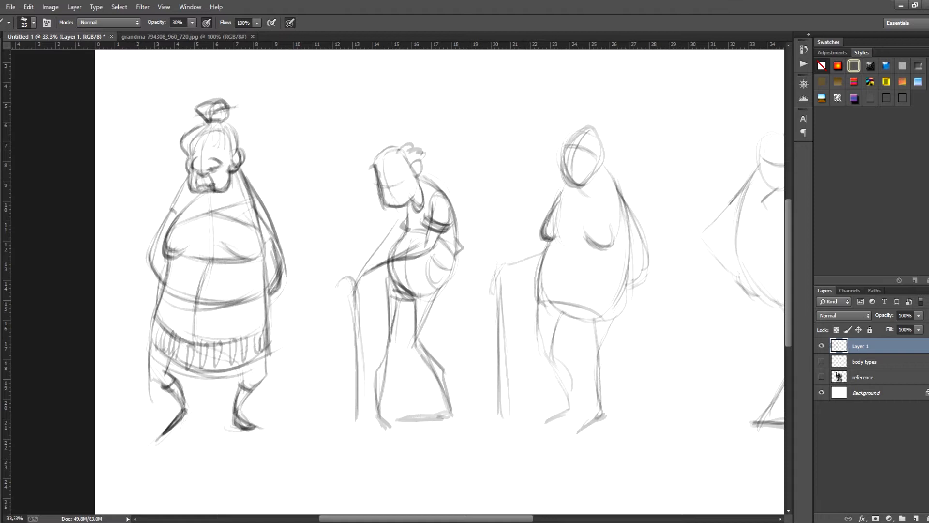
- Darken the hunched figure's feet and draw its face with closed eyes, a nose, side hair and a shaded beard
drag(376, 415, 387, 430)
drag(383, 430, 398, 428)
drag(444, 411, 403, 421)
mouse_move(426, 421)
mouse_down()
mouse_move(399, 420)
mouse_move(451, 413)
mouse_up()
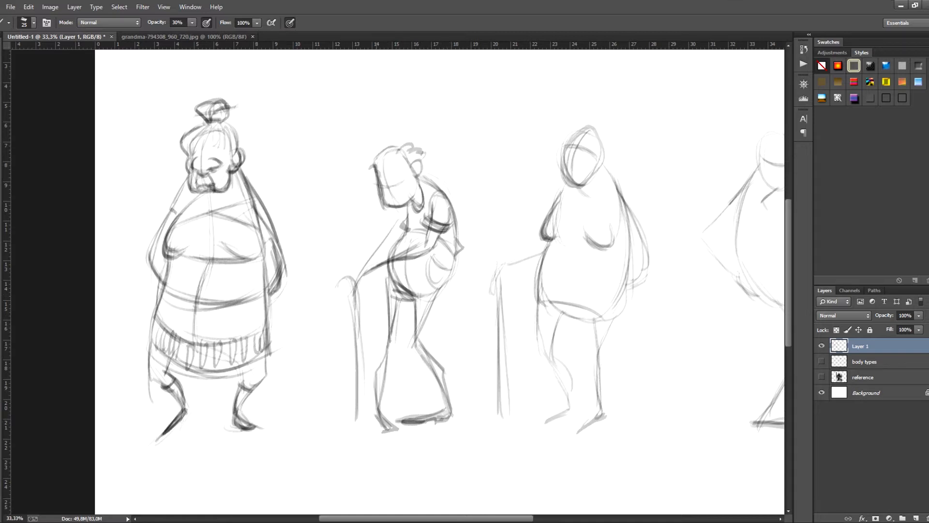
mouse_move(377, 165)
mouse_down()
mouse_move(365, 176)
mouse_move(379, 186)
mouse_up()
mouse_move(391, 183)
mouse_down()
mouse_move(387, 196)
mouse_move(398, 201)
mouse_move(405, 180)
mouse_move(382, 180)
mouse_move(387, 213)
mouse_move(419, 192)
mouse_move(393, 198)
mouse_move(423, 187)
mouse_move(374, 213)
mouse_move(419, 197)
mouse_move(397, 196)
mouse_up()
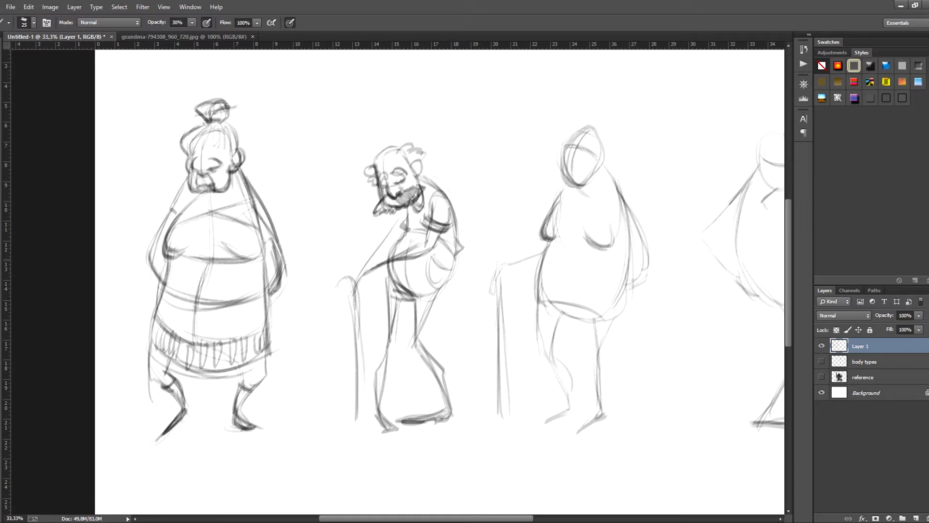
- Define the hunched figure's forearm and hand gripping the stick, and darken the full length of the stick
drag(400, 215, 358, 276)
mouse_move(392, 249)
mouse_down()
mouse_move(370, 267)
mouse_move(405, 235)
mouse_up()
mouse_move(352, 271)
mouse_down()
mouse_move(356, 294)
mouse_move(359, 277)
mouse_up()
drag(367, 268, 358, 291)
mouse_move(376, 268)
mouse_down()
mouse_move(357, 295)
mouse_move(352, 333)
mouse_up()
drag(356, 281, 360, 406)
drag(359, 314, 360, 425)
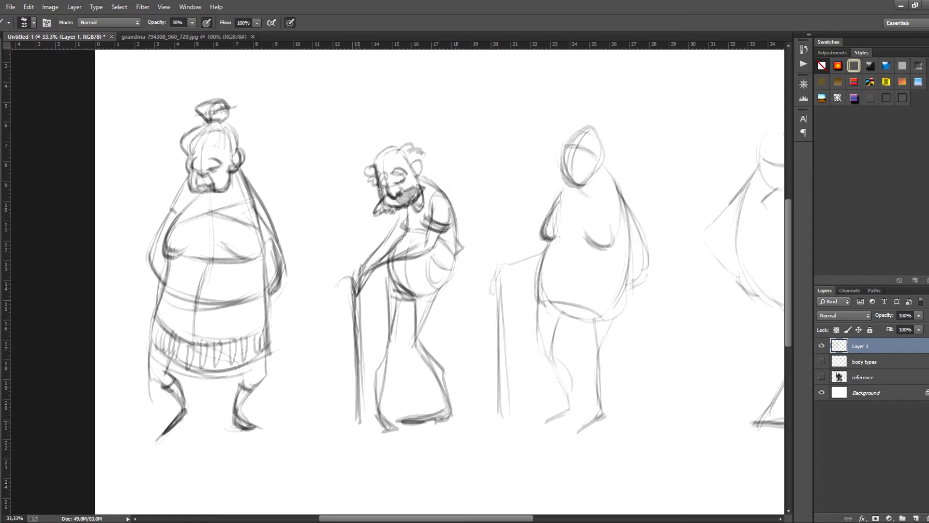
key(e)
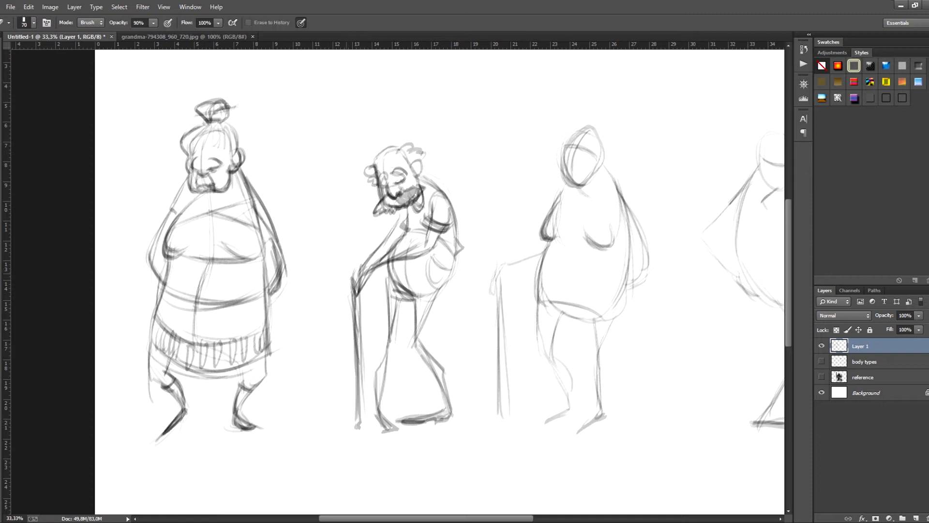
key(b)
- Draw a flared knee-length skirt on the third figure, with side edges and a curved hem
drag(590, 231, 534, 238)
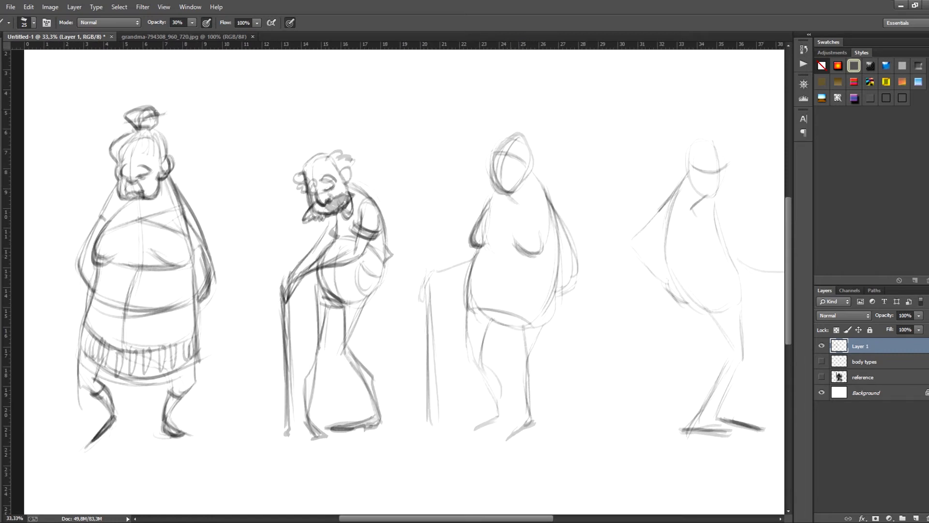
mouse_move(472, 267)
mouse_down()
mouse_move(456, 344)
mouse_move(509, 367)
mouse_move(541, 359)
mouse_up()
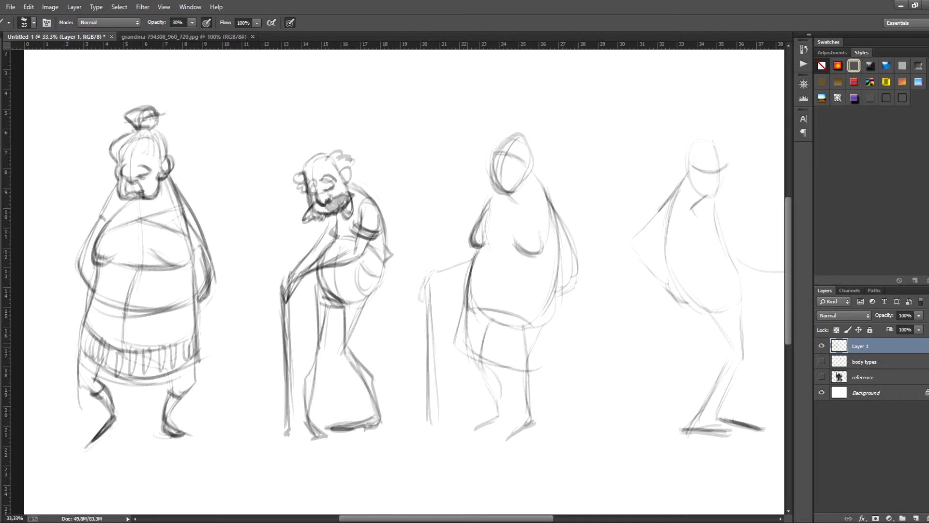
drag(477, 358, 571, 340)
mouse_move(557, 228)
mouse_down()
mouse_move(569, 346)
mouse_move(566, 336)
mouse_up()
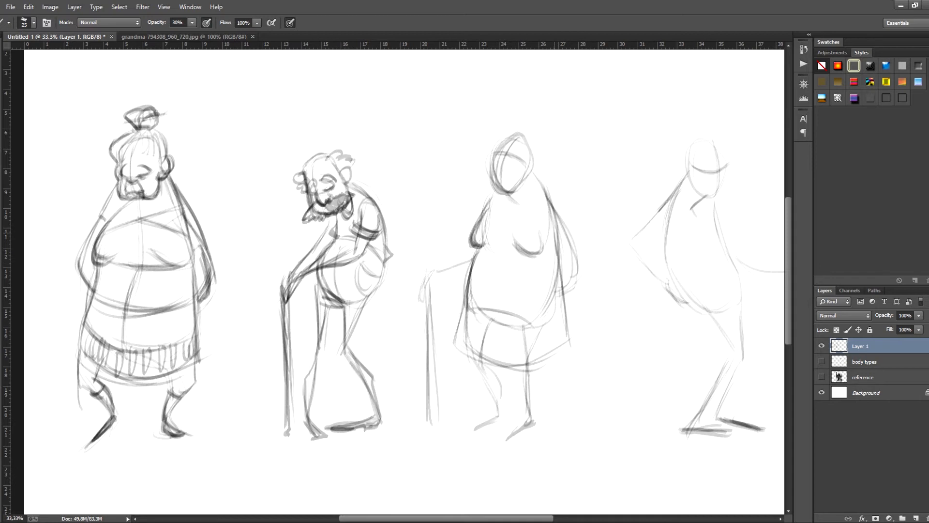
drag(557, 254, 569, 334)
- Draw an open V-shaped collar on the third figure and darken the line under its bust
drag(504, 195, 505, 223)
drag(535, 178, 511, 216)
mouse_move(537, 175)
mouse_down()
mouse_move(546, 200)
mouse_move(506, 225)
mouse_move(529, 257)
mouse_up()
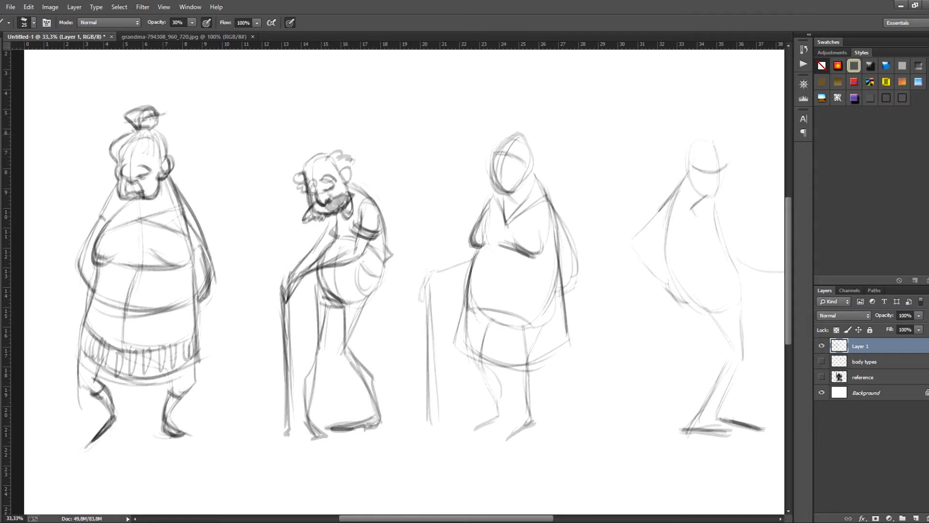
- Draw the third figure's curly hair and ear, and fill in its face with eyes, nose, cheek folds and a smiling mouth
mouse_move(500, 145)
mouse_down()
mouse_move(502, 119)
mouse_move(520, 117)
mouse_move(536, 146)
mouse_move(526, 177)
mouse_move(543, 148)
mouse_move(539, 141)
mouse_move(525, 176)
mouse_move(534, 175)
mouse_up()
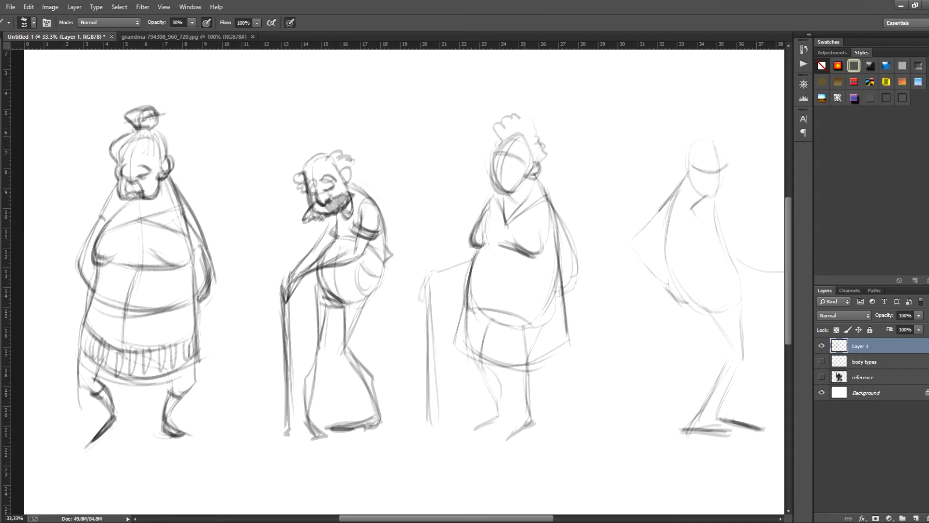
drag(519, 137, 535, 148)
mouse_move(501, 160)
mouse_down()
mouse_move(509, 153)
mouse_move(517, 188)
mouse_up()
mouse_move(502, 158)
mouse_down()
mouse_move(497, 187)
mouse_move(508, 172)
mouse_up()
mouse_move(506, 171)
mouse_down()
mouse_move(515, 172)
mouse_move(497, 178)
mouse_up()
mouse_move(511, 157)
mouse_down()
mouse_move(518, 181)
mouse_move(516, 170)
mouse_up()
mouse_move(515, 171)
mouse_down()
mouse_move(517, 187)
mouse_move(532, 173)
mouse_move(501, 187)
mouse_up()
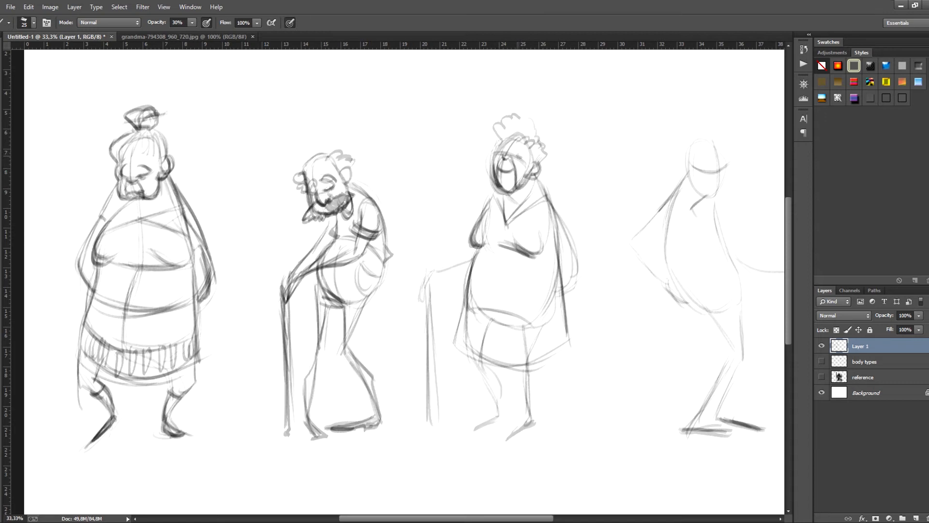
drag(518, 154, 521, 161)
drag(328, 192, 336, 195)
mouse_move(520, 145)
mouse_down()
mouse_move(528, 155)
mouse_move(516, 155)
mouse_up()
- Add a buttoned front opening to the third figure's dress, strengthen its side and back arm, and define the lower legs and pointed shoes
drag(473, 249, 461, 331)
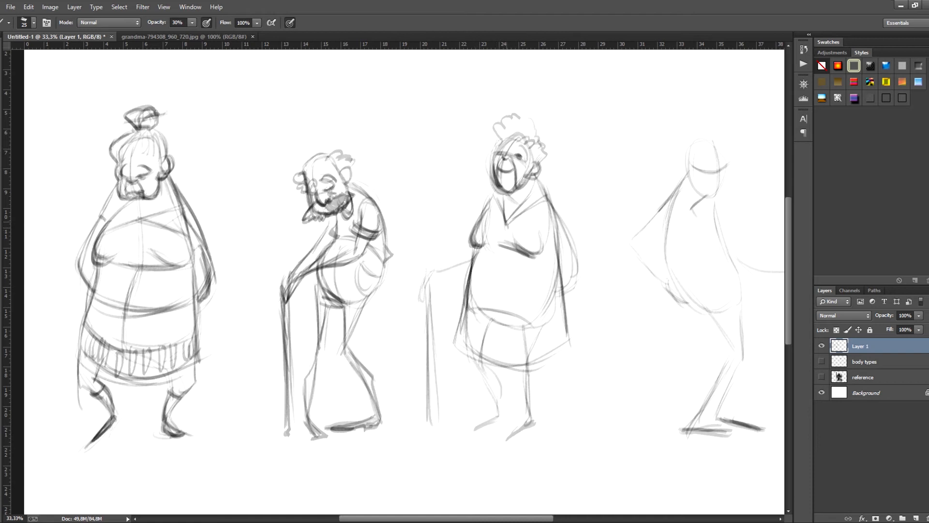
drag(498, 229, 492, 320)
drag(494, 243, 488, 285)
drag(553, 210, 580, 282)
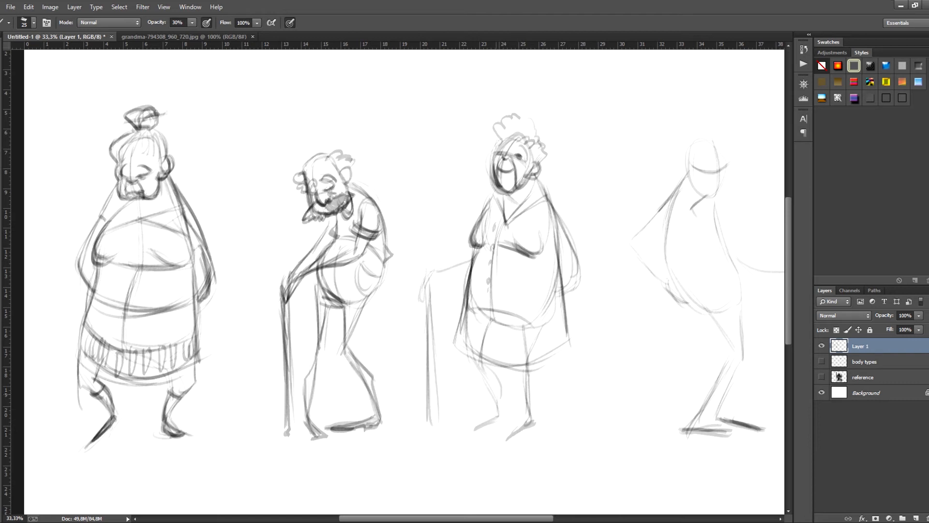
mouse_move(494, 370)
mouse_down()
mouse_move(501, 398)
mouse_move(491, 417)
mouse_move(521, 430)
mouse_move(537, 422)
mouse_move(529, 428)
mouse_up()
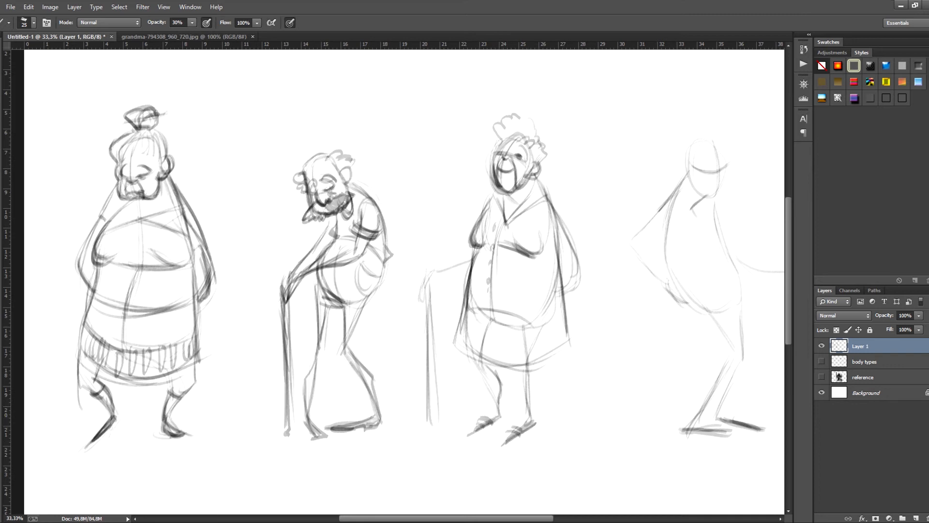
- Define the third figure's arms and its hand on the walking stick, and darken the stick down to its tip
mouse_move(469, 260)
mouse_down()
mouse_move(423, 287)
mouse_move(436, 272)
mouse_move(476, 266)
mouse_move(428, 298)
mouse_up()
mouse_move(569, 231)
mouse_down()
mouse_move(580, 271)
mouse_move(569, 288)
mouse_up()
drag(580, 260, 562, 294)
drag(433, 288, 439, 418)
drag(431, 310, 434, 442)
drag(428, 437, 436, 433)
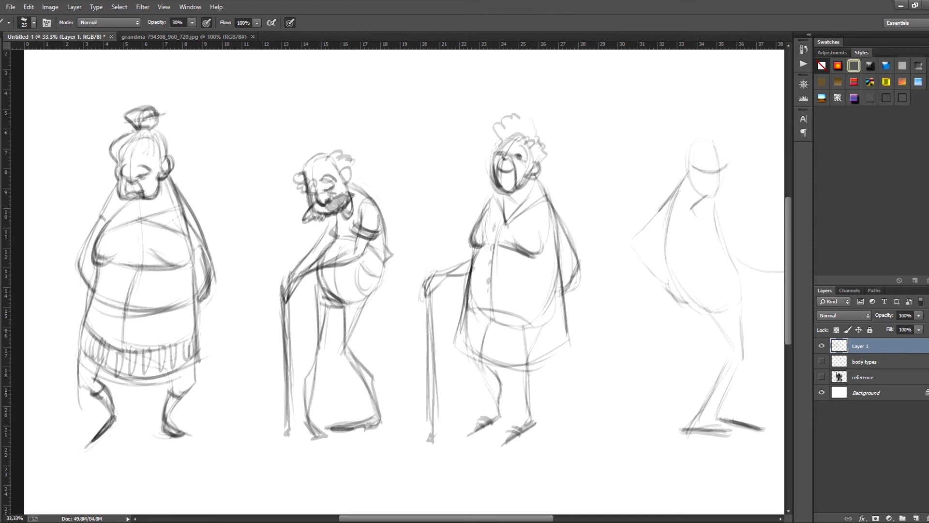
- Sketch the back curve of the headwear on the fourth figure's head
mouse_move(763, 291)
mouse_down()
mouse_move(621, 310)
mouse_move(616, 301)
mouse_up()
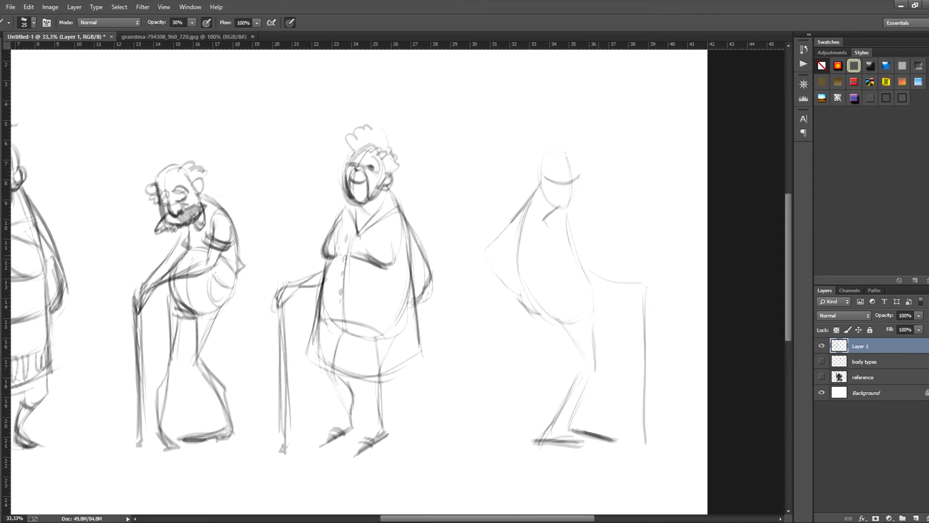
drag(557, 149, 539, 186)
mouse_move(556, 150)
mouse_down()
mouse_move(533, 158)
mouse_move(537, 188)
mouse_move(568, 148)
mouse_move(553, 149)
mouse_up()
drag(542, 152, 564, 142)
drag(542, 147, 576, 145)
mouse_move(531, 186)
mouse_down()
mouse_move(569, 151)
mouse_move(584, 157)
mouse_move(576, 161)
mouse_up()
key(ctrl+alt+z)
key(ctrl+alt+z)
key(ctrl+alt+z)
- Draw a slanted cap with a small upright tip on the fourth figure's head
mouse_move(574, 145)
mouse_down()
mouse_move(577, 169)
mouse_move(537, 189)
mouse_up()
drag(536, 190, 578, 168)
mouse_move(563, 143)
mouse_down()
mouse_move(578, 166)
mouse_move(529, 169)
mouse_move(528, 186)
mouse_move(551, 133)
mouse_up()
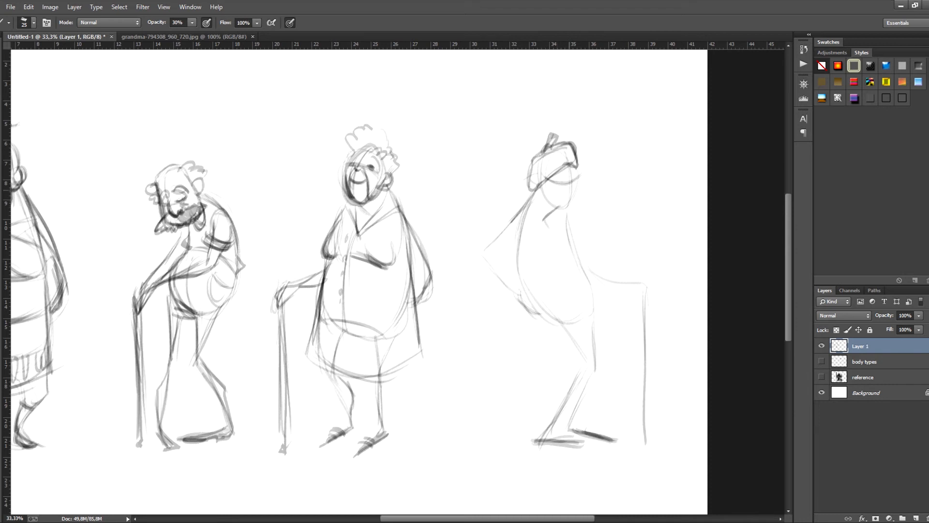
- Draw the fourth figure's nose, moustache, chin, ear and eye, and reinforce the edge of its cap
mouse_move(571, 177)
mouse_down()
mouse_move(581, 178)
mouse_move(579, 191)
mouse_up()
drag(561, 191, 564, 202)
drag(567, 194, 576, 201)
drag(544, 174, 536, 191)
drag(580, 166, 567, 211)
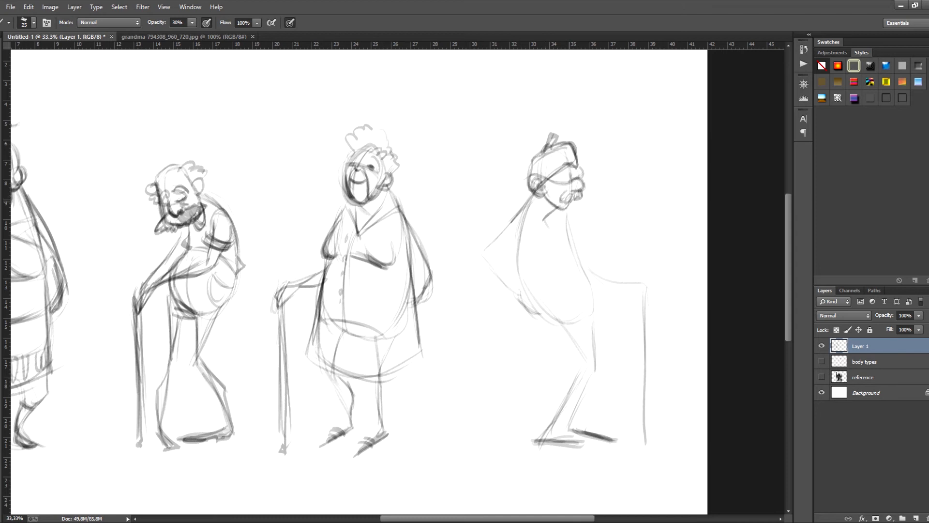
mouse_move(536, 158)
mouse_down()
mouse_move(576, 142)
mouse_move(529, 159)
mouse_move(562, 183)
mouse_up()
mouse_move(558, 173)
mouse_down()
mouse_move(572, 181)
mouse_move(565, 169)
mouse_up()
drag(551, 177, 580, 178)
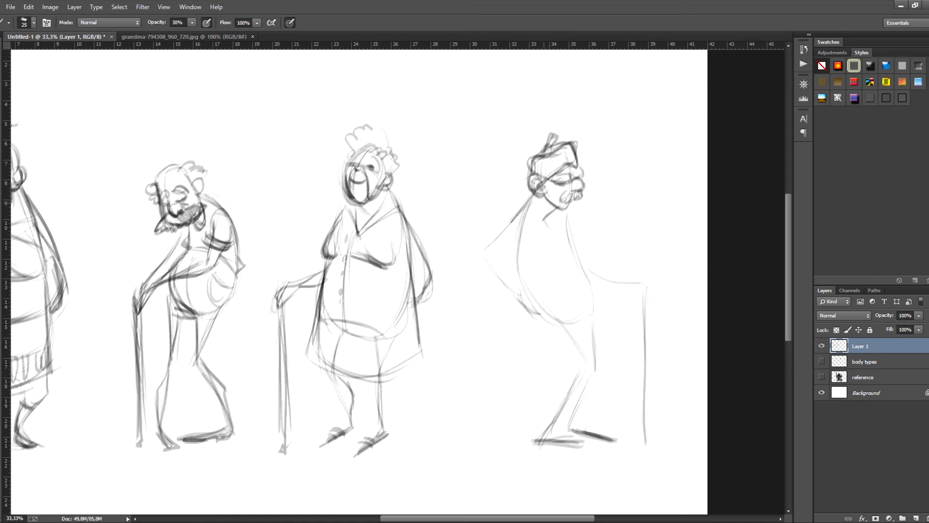
- Draw a pointed shirt collar on the fourth figure and a dark curved waistline across its torso
drag(548, 210, 544, 228)
drag(522, 202, 555, 246)
mouse_move(555, 240)
mouse_down()
mouse_move(546, 217)
mouse_move(526, 210)
mouse_move(535, 229)
mouse_move(569, 252)
mouse_up()
drag(526, 270, 575, 252)
drag(529, 274, 573, 252)
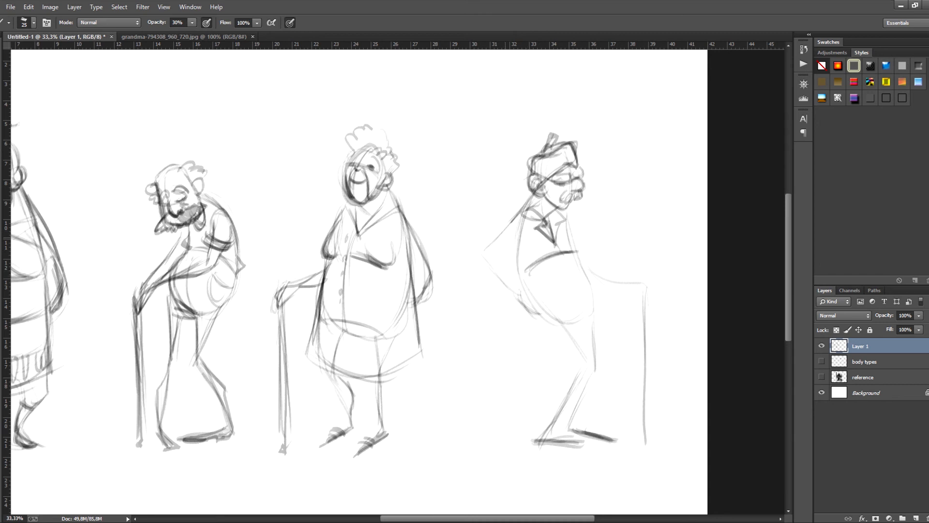
- Define the fourth figure's bent arm with its hand resting behind the hip
drag(511, 249, 490, 262)
mouse_move(526, 216)
mouse_down()
mouse_move(501, 253)
mouse_move(522, 303)
mouse_up()
mouse_move(505, 262)
mouse_down()
mouse_move(524, 303)
mouse_move(518, 308)
mouse_move(529, 303)
mouse_move(542, 319)
mouse_up()
drag(524, 305, 550, 320)
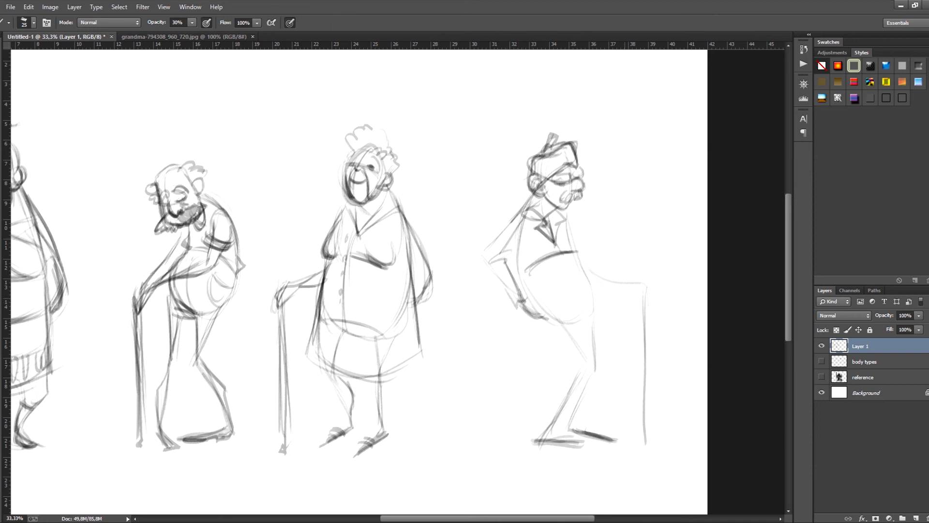
- Draw the fourth figure's forward arm, cuff and hand resting on the walking stick
mouse_move(572, 232)
mouse_down()
mouse_move(608, 276)
mouse_move(632, 282)
mouse_up()
drag(627, 276, 649, 289)
drag(637, 287, 651, 294)
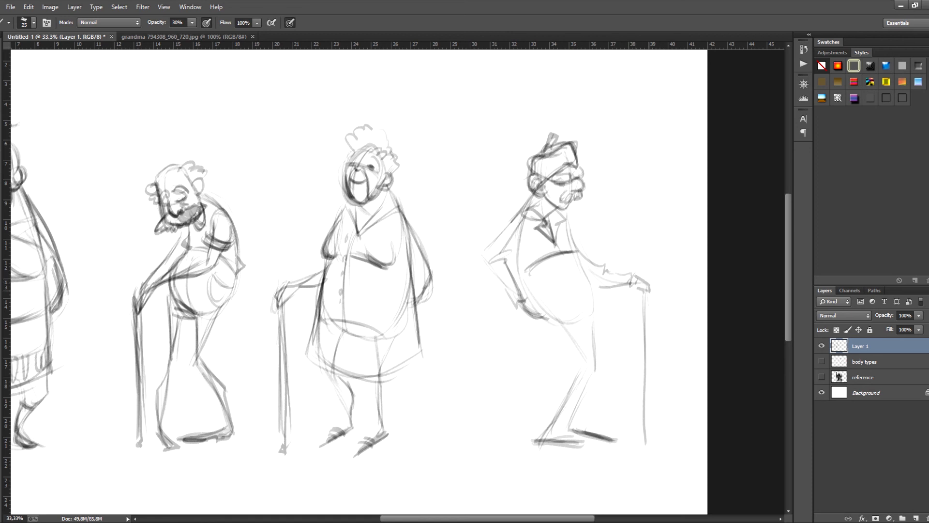
- Draw the fourth figure's trouser front and a large curved pocket, and define its knees and lower legs
mouse_move(565, 257)
mouse_down()
mouse_move(588, 309)
mouse_move(587, 361)
mouse_up()
drag(583, 324, 592, 367)
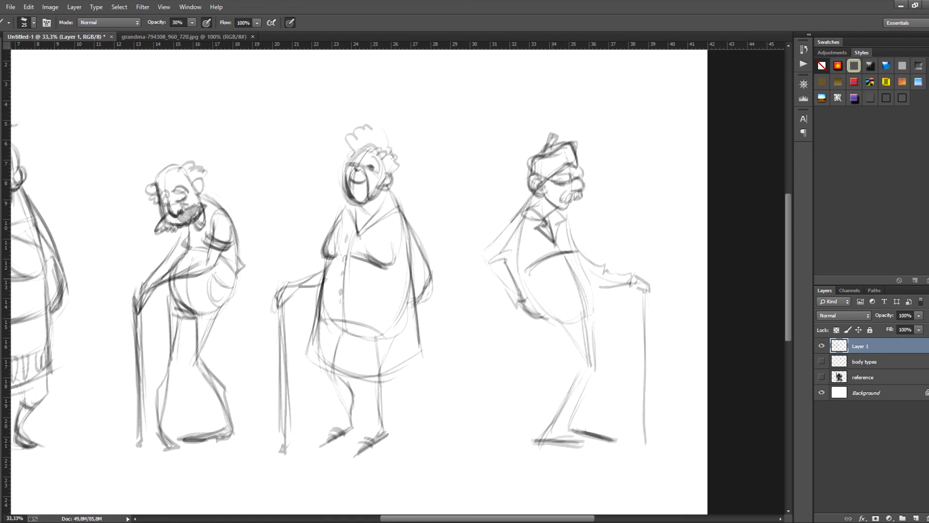
mouse_move(535, 272)
mouse_down()
mouse_move(557, 269)
mouse_move(565, 308)
mouse_up()
mouse_move(563, 256)
mouse_down()
mouse_move(582, 275)
mouse_move(594, 311)
mouse_move(565, 275)
mouse_up()
mouse_move(568, 334)
mouse_down()
mouse_move(552, 347)
mouse_move(538, 397)
mouse_up()
mouse_move(570, 335)
mouse_down()
mouse_move(532, 406)
mouse_move(569, 398)
mouse_up()
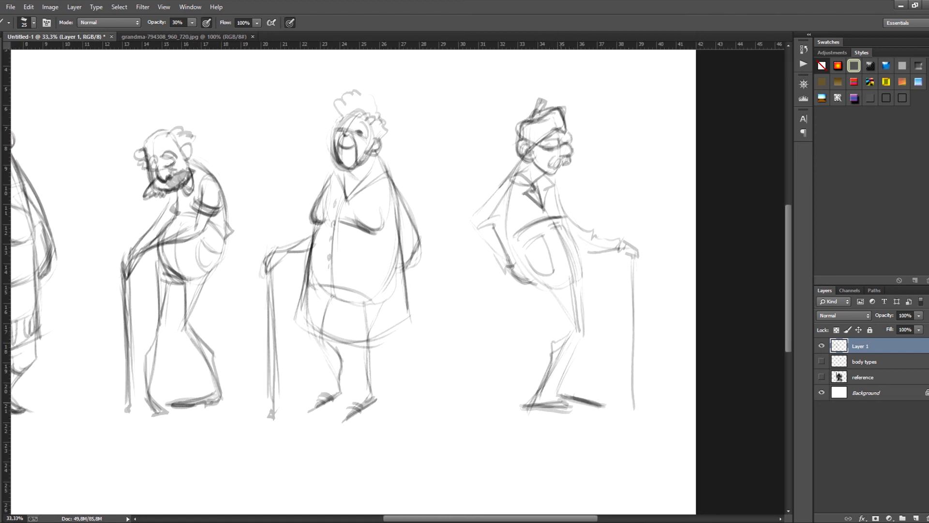
- Darken the outlines of the fourth figure's trouser legs around the thighs and knees
drag(550, 309, 681, 335)
drag(659, 299, 684, 347)
drag(686, 310, 685, 347)
mouse_move(689, 290)
mouse_down()
mouse_move(697, 349)
mouse_move(682, 374)
mouse_move(672, 373)
mouse_move(670, 408)
mouse_up()
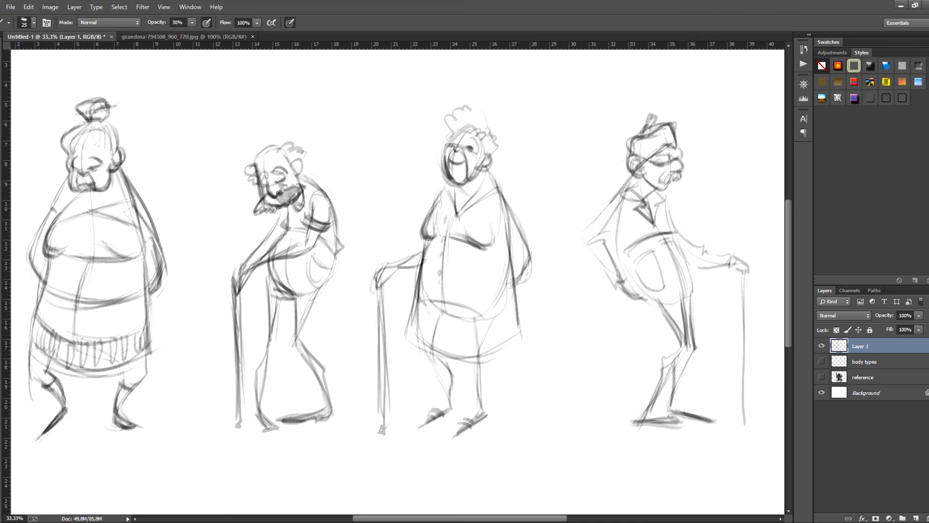
- Add a dark hair stroke beside the third figure's head and shift the whole sketch layer slightly right and down
mouse_move(581, 242)
mouse_down()
mouse_move(632, 239)
mouse_move(621, 247)
mouse_up()
drag(531, 123, 540, 149)
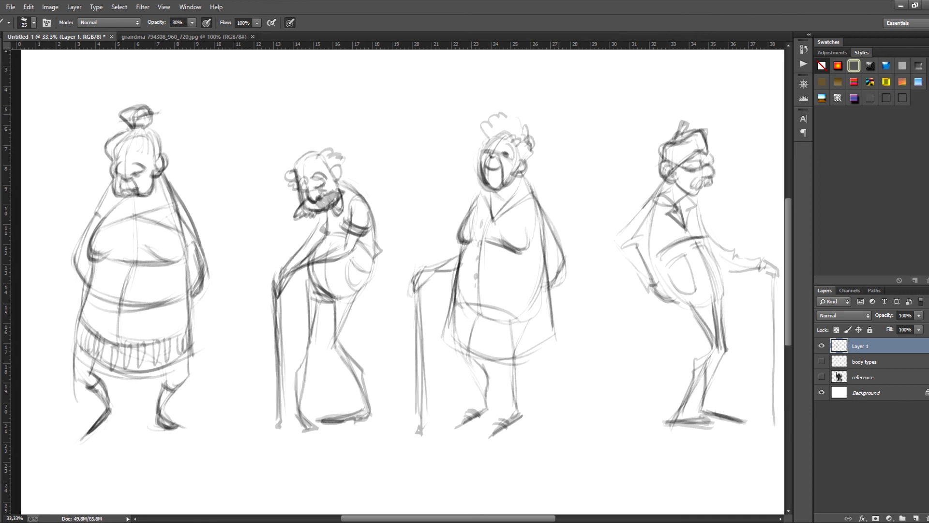
key(ctrl+minus)
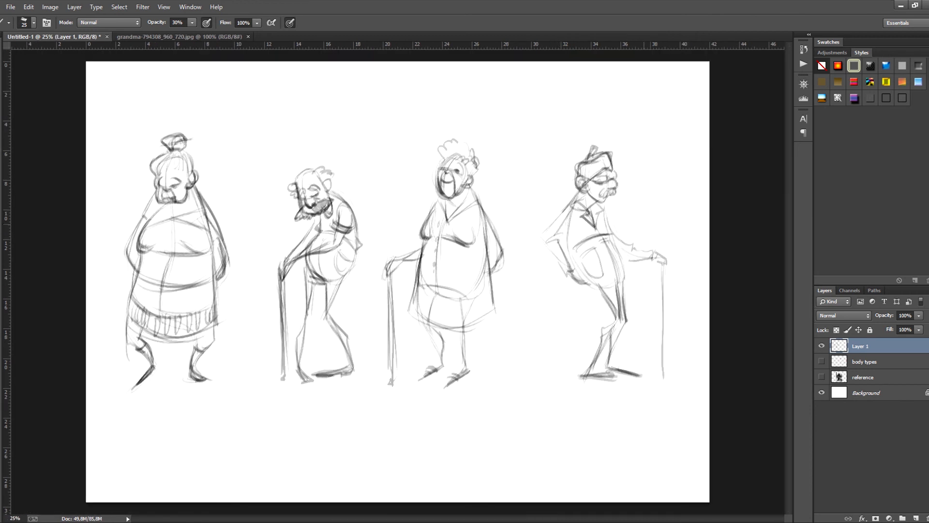
key(v)
drag(602, 204, 606, 205)
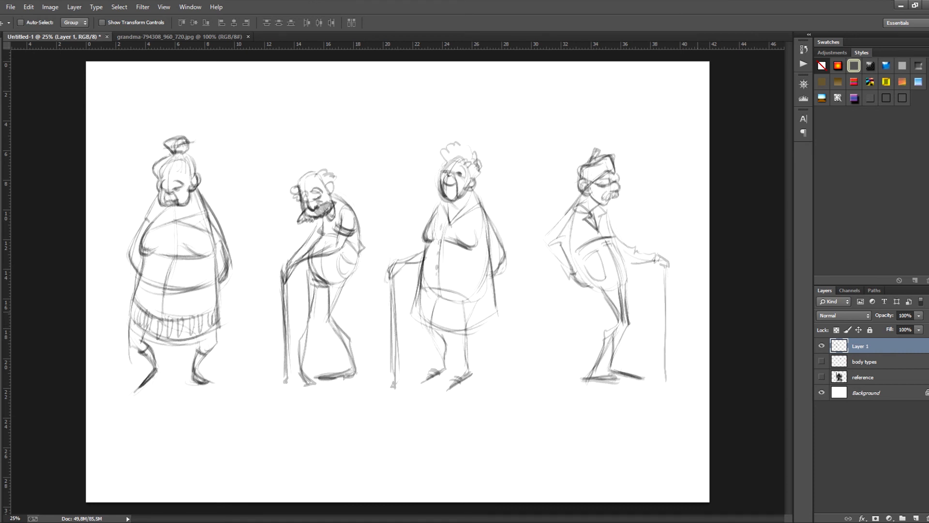
- Open the name of Layer 1 for editing
double_click(861, 346)
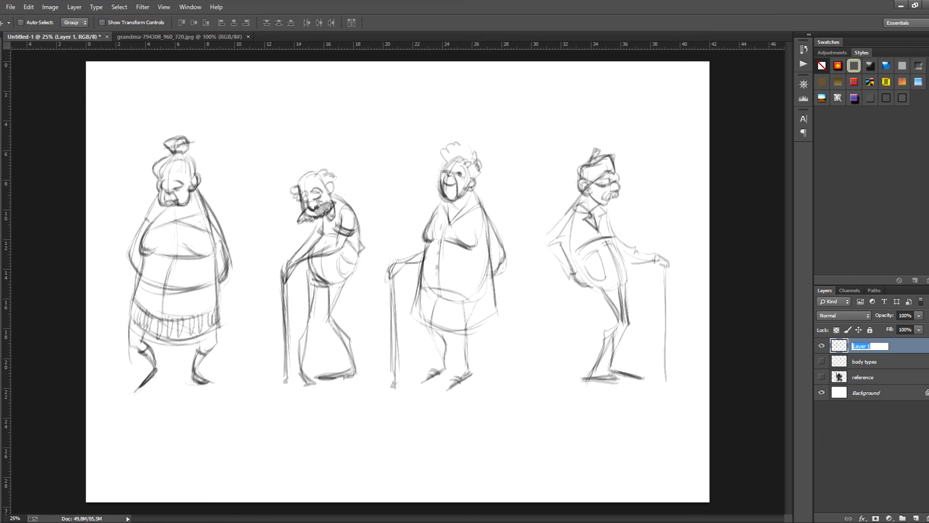